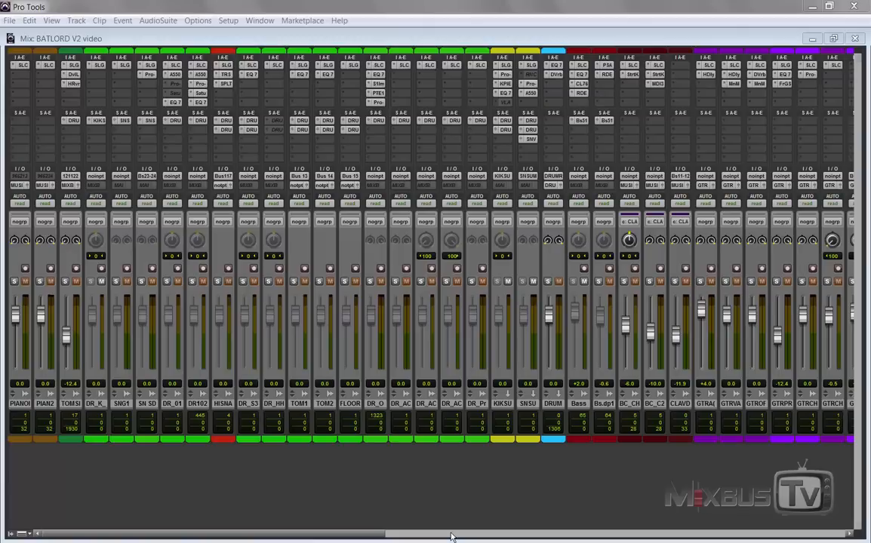
Review the kick, snare, ghost-note and hi-hat tracks in the Edit window, marking positions in their waveforms.
scroll(210, 320, up, 10)
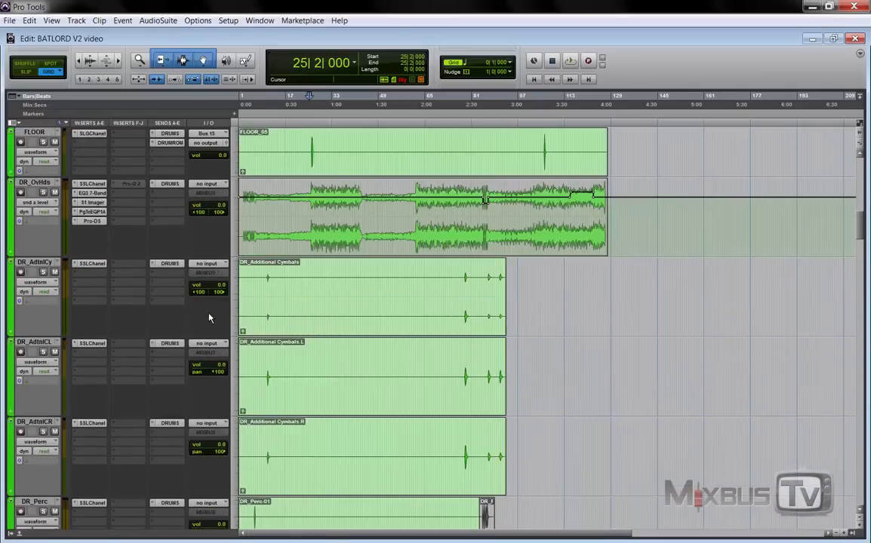
scroll(210, 318, up, 8)
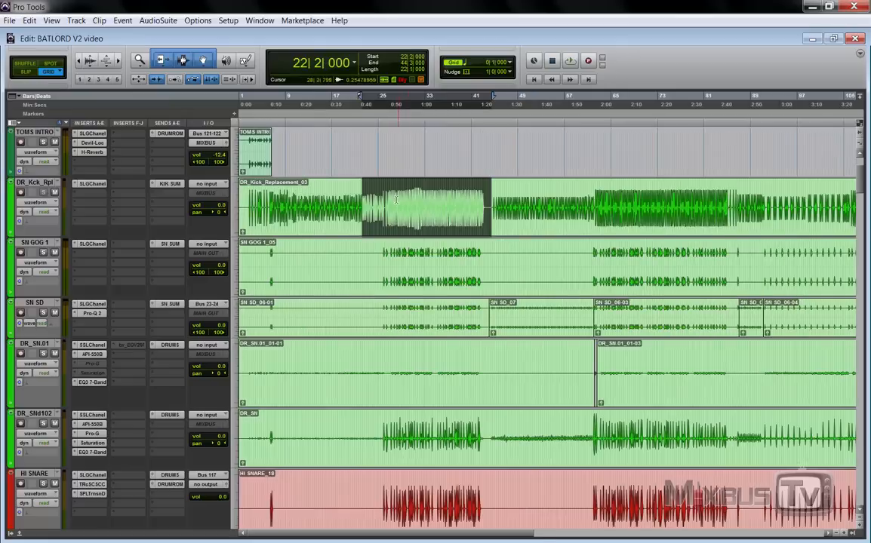
click(395, 198)
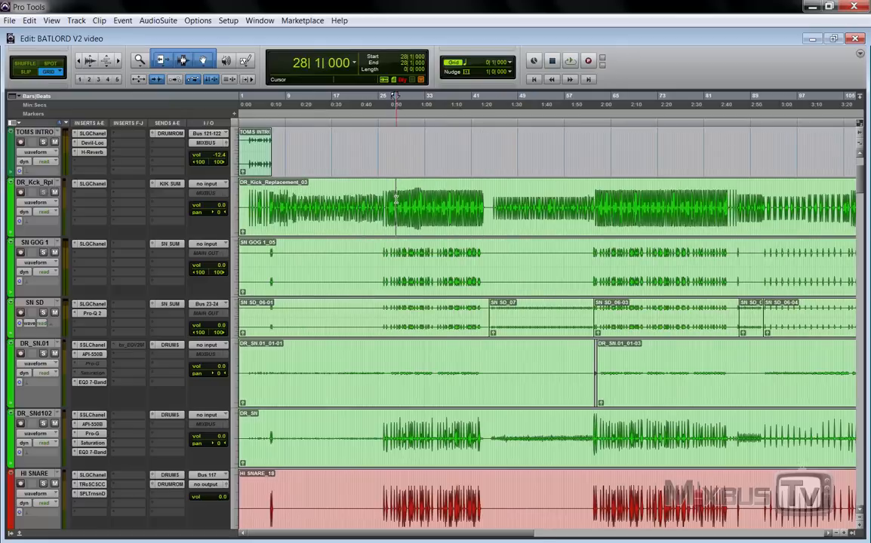
click(389, 421)
click(387, 488)
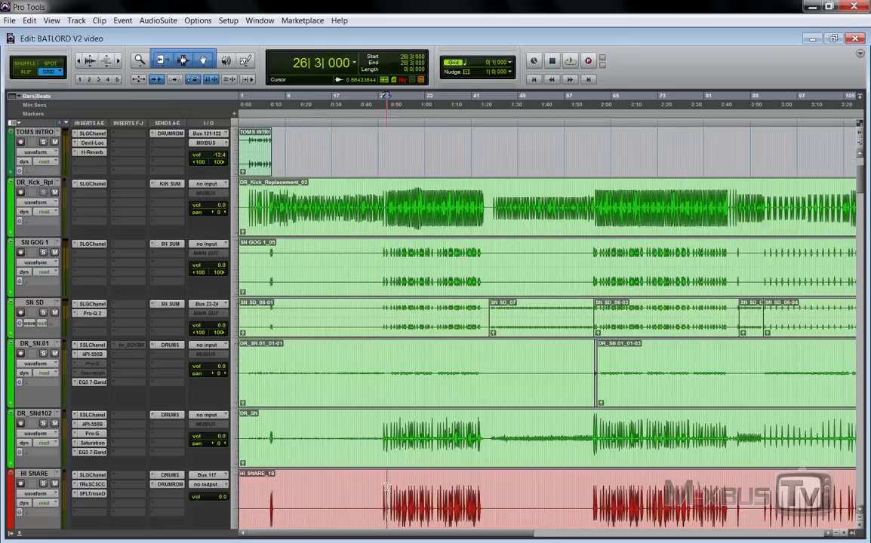
scroll(279, 336, down, 5)
click(380, 336)
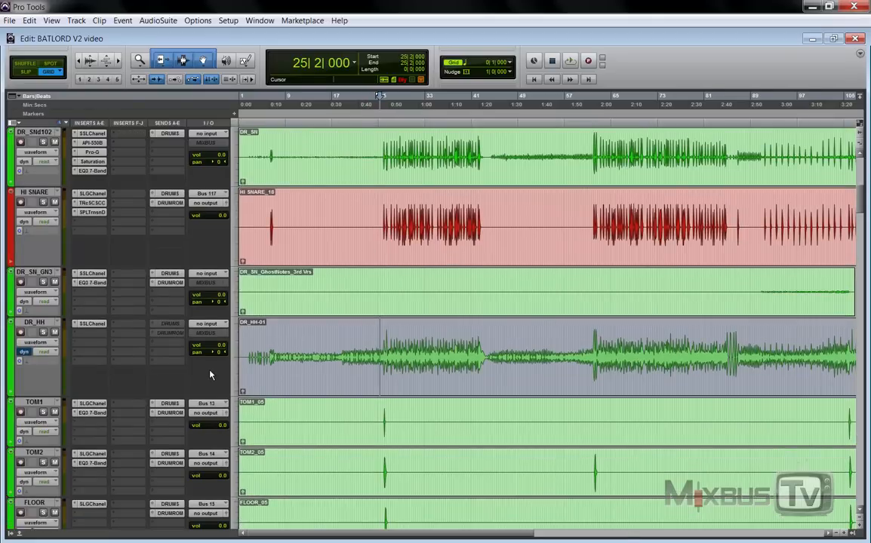
key(ctrl+[)
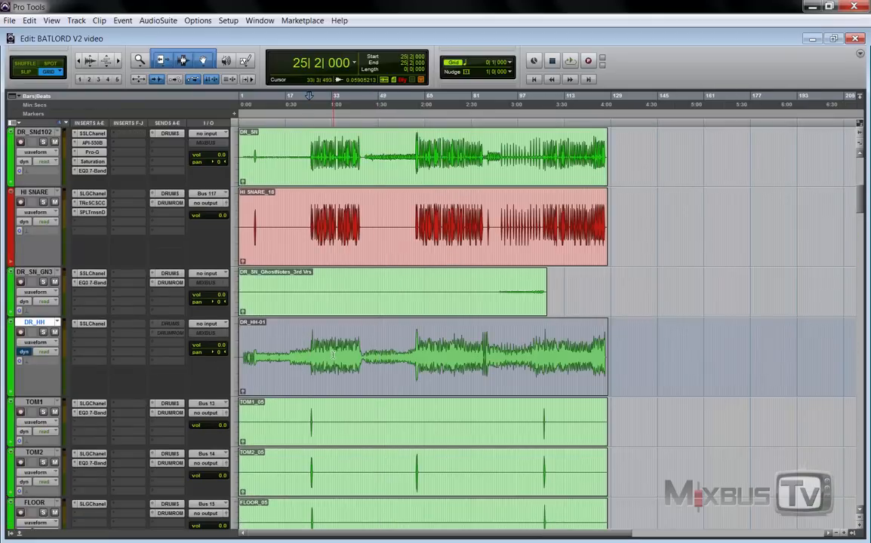
drag(312, 350, 593, 350)
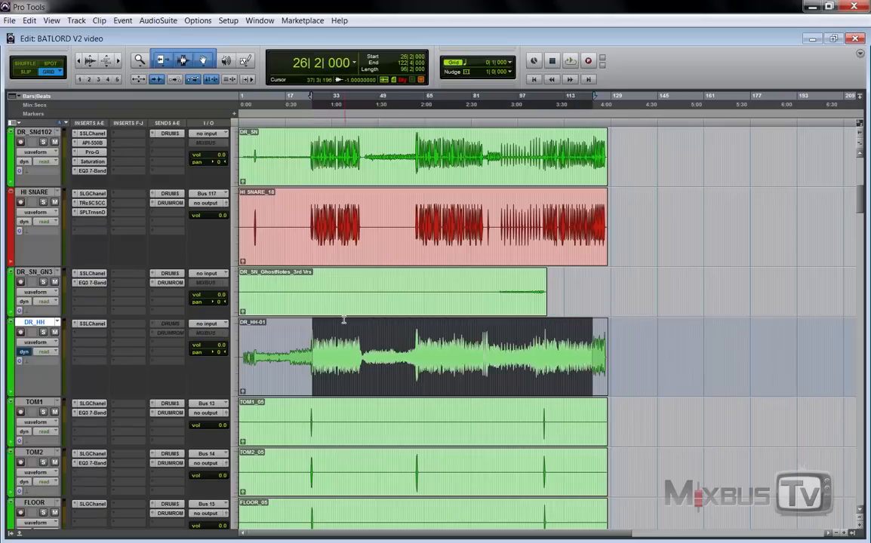
click(340, 330)
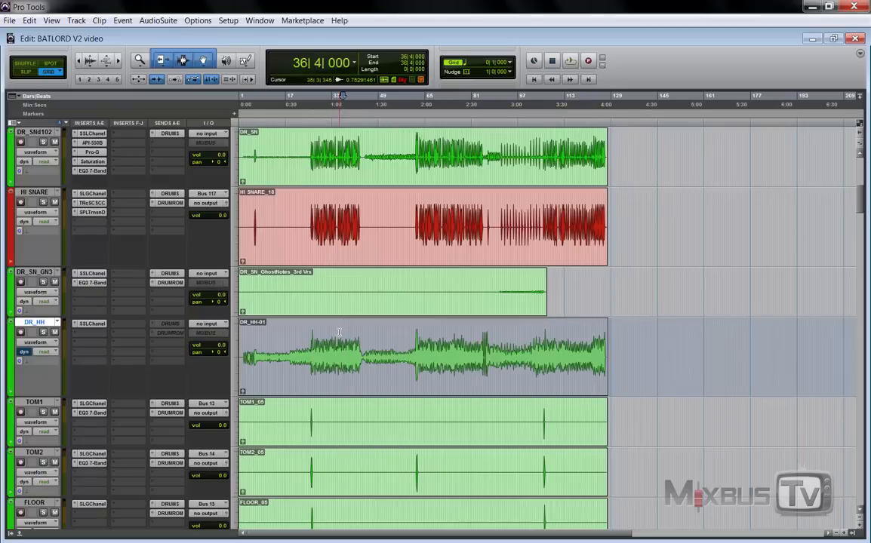
Review the tom, overhead, additional cymbal and percussion tracks, followed by the KIK SUM and SN SUM tracks.
scroll(340, 332, down, 3)
drag(304, 281, 548, 389)
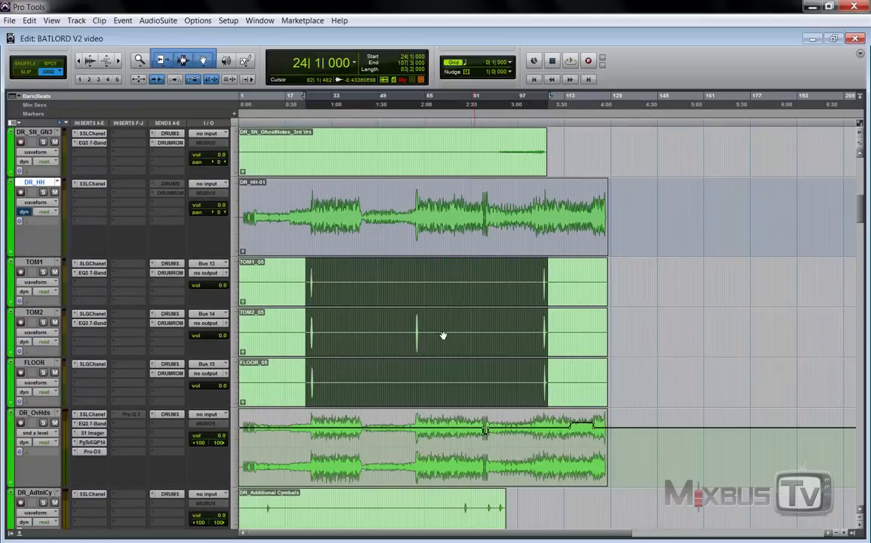
scroll(443, 335, down, 1)
drag(310, 386, 336, 399)
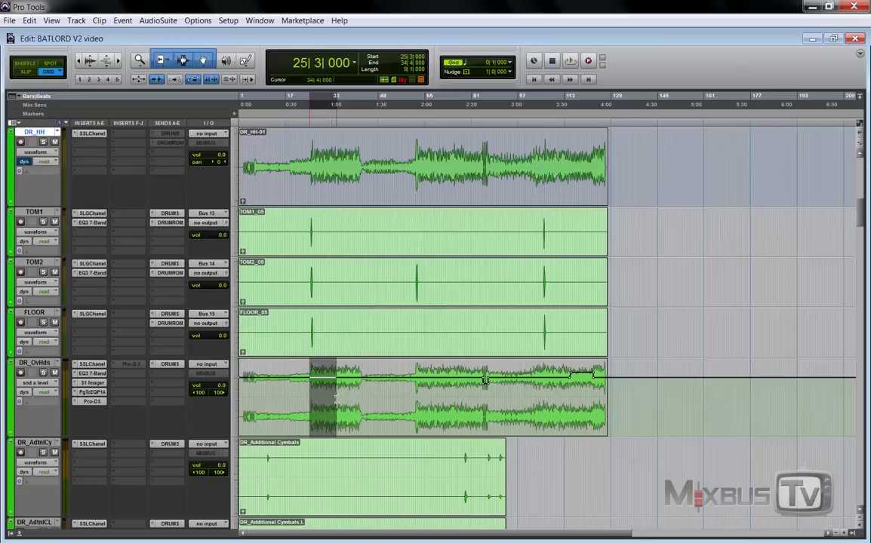
scroll(334, 377, down, 4)
click(321, 274)
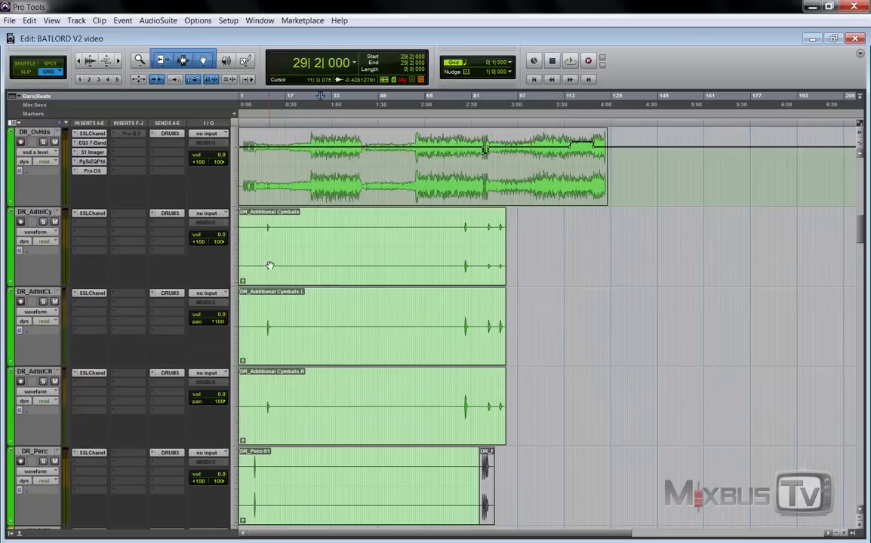
scroll(196, 248, down, 2)
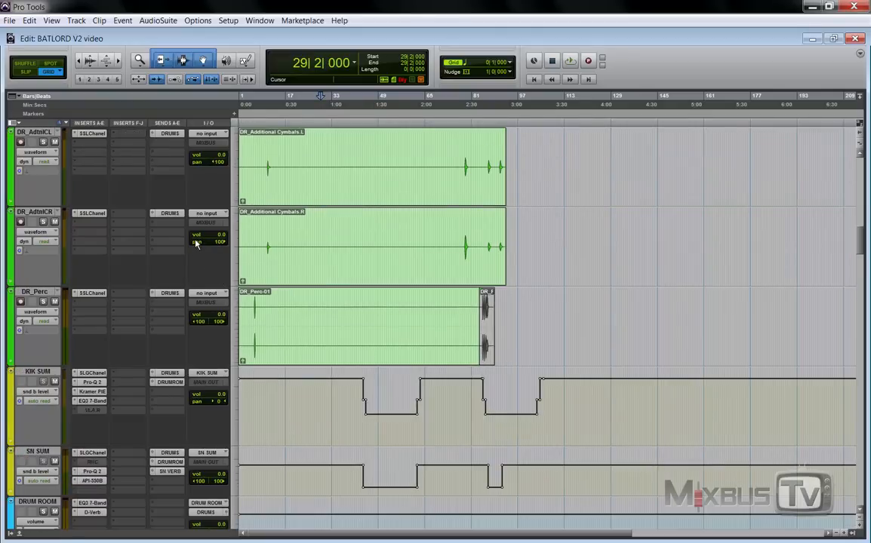
scroll(189, 235, down, 3)
click(46, 215)
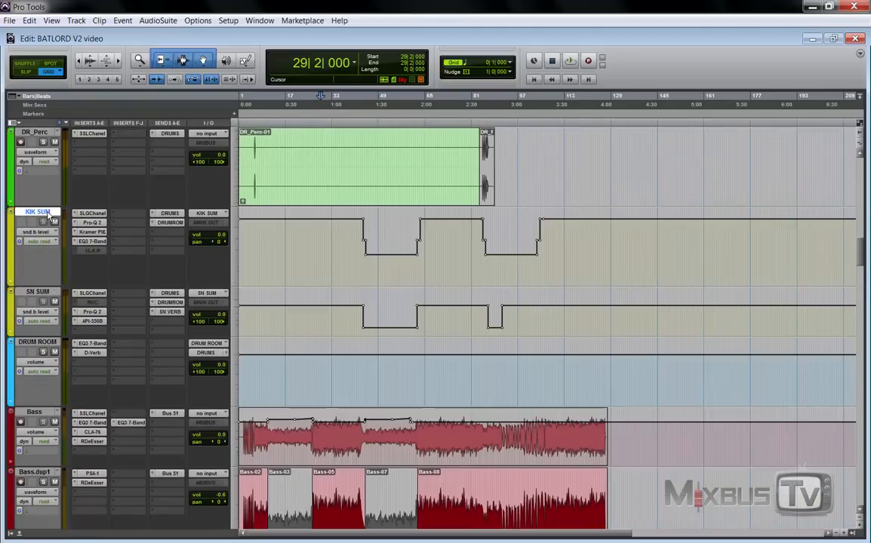
click(38, 292)
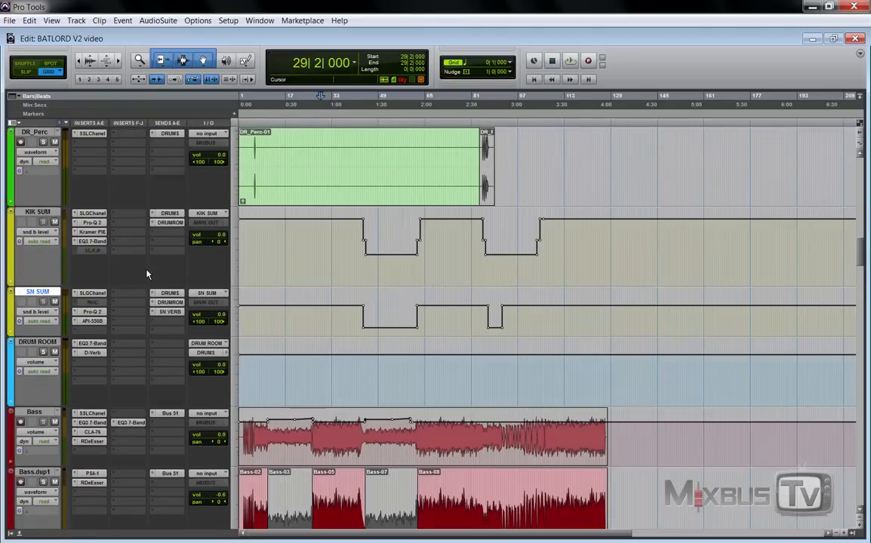
Go back to the drum overheads and solo the DR_OvHds track.
scroll(151, 275, up, 8)
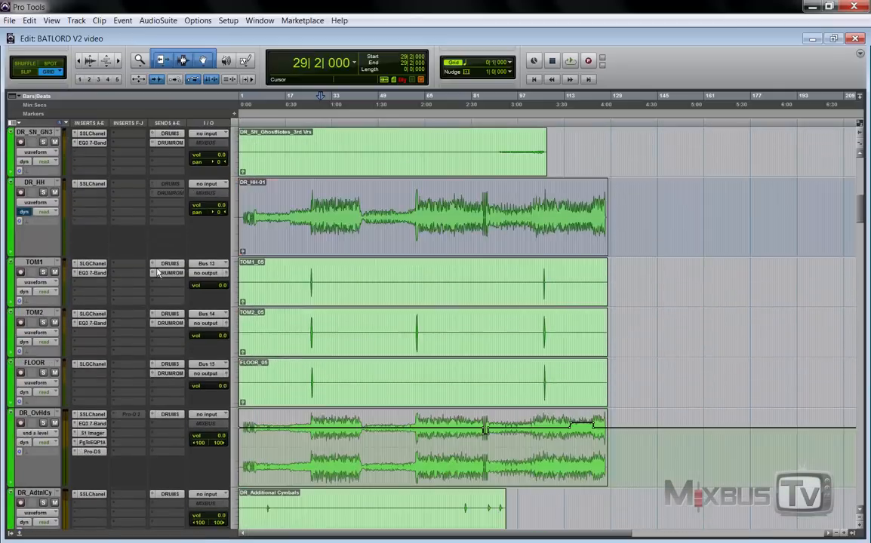
scroll(140, 276, down, 8)
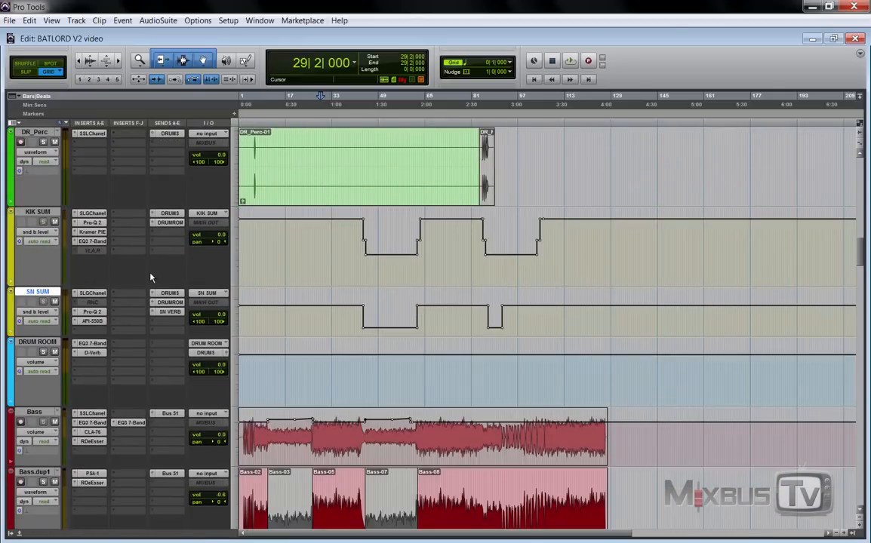
scroll(152, 344, up, 7)
scroll(185, 365, down, 1)
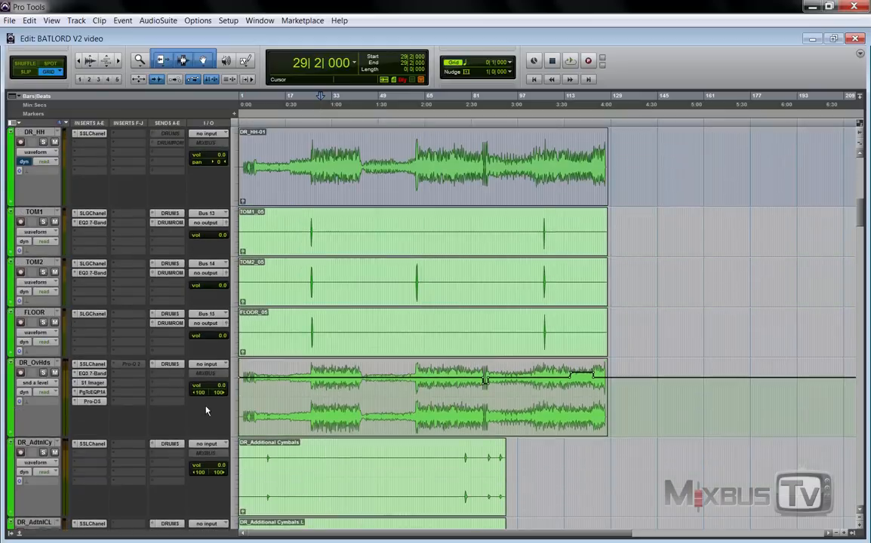
scroll(206, 410, down, 2)
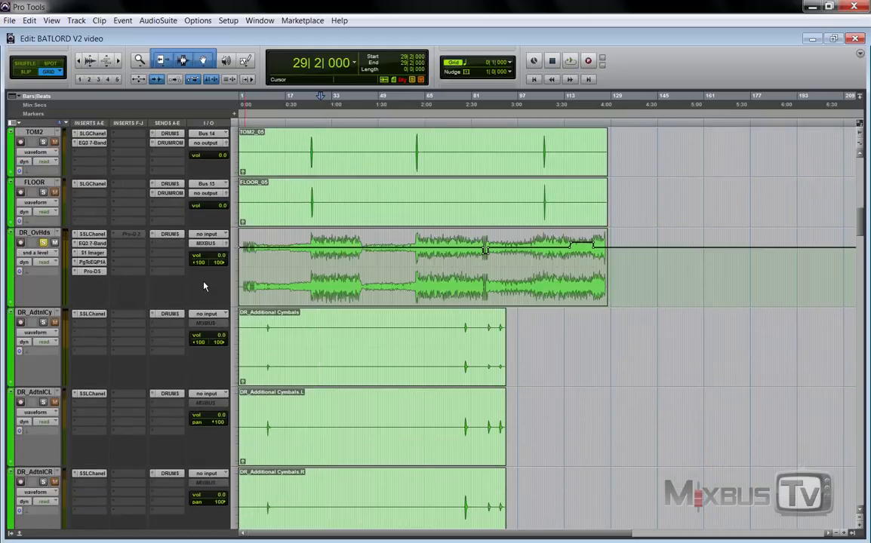
Open the SSLChannel insert on DR_OvHds and briefly play the soloed overheads.
click(95, 235)
key(space)
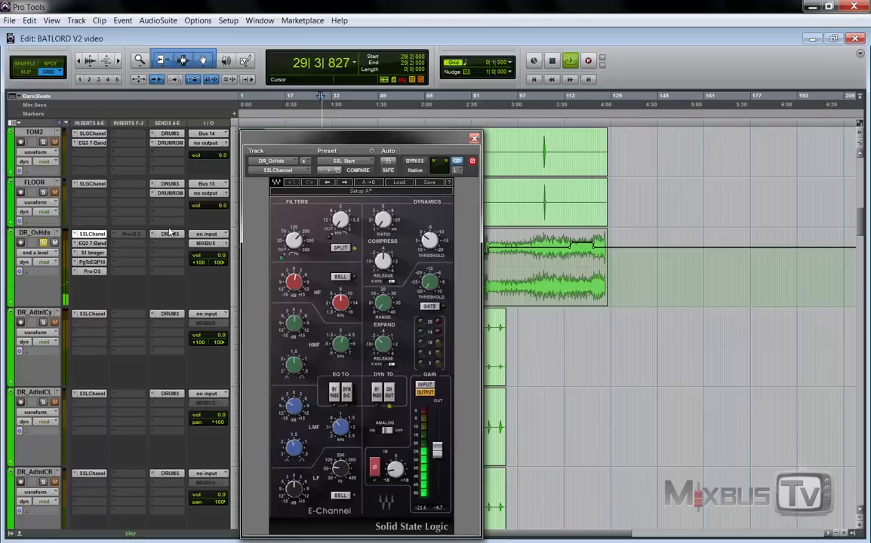
key(space)
Bypass all five active inserts on DR_OvHds, from SSLChannel to Pro-DS, and play the unprocessed overheads.
ctrl+click(95, 235)
ctrl+click(96, 244)
ctrl+click(97, 253)
ctrl+click(98, 263)
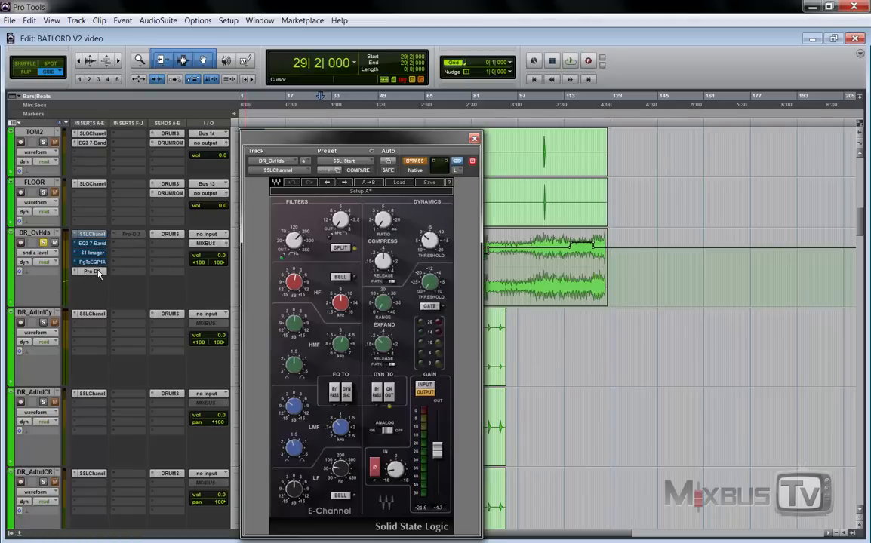
ctrl+click(98, 272)
key(space)
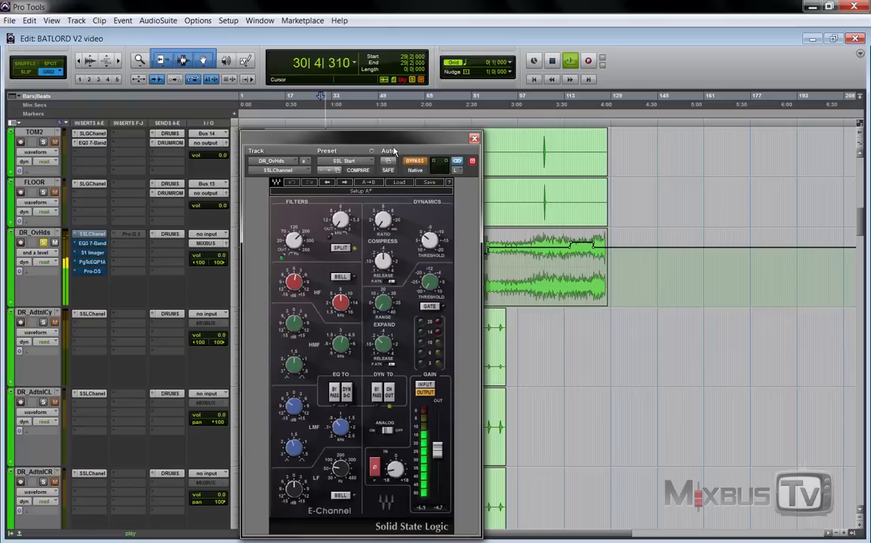
key(space)
Reactivate the SSLChannel plug-in on DR_OvHds and play the overheads through it.
drag(395, 138, 410, 108)
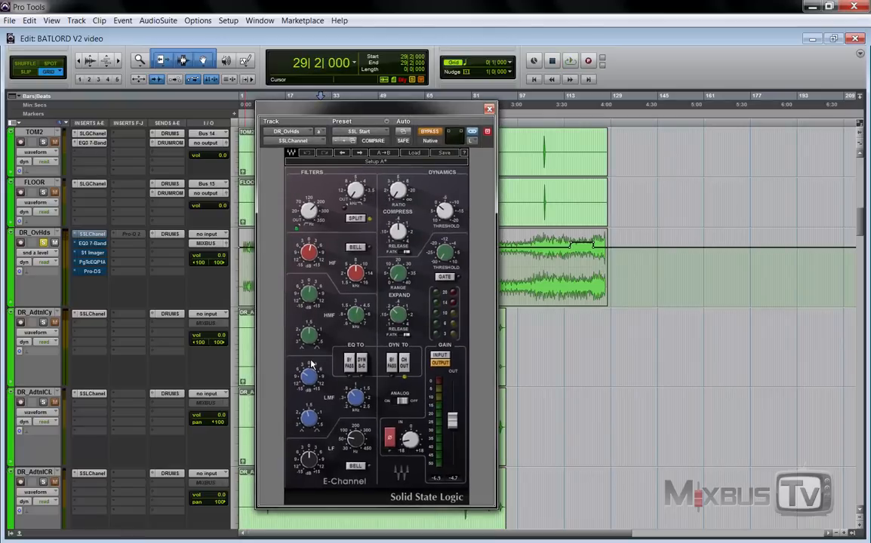
mouse_move(314, 382)
mouse_move(356, 395)
click(430, 130)
key(space)
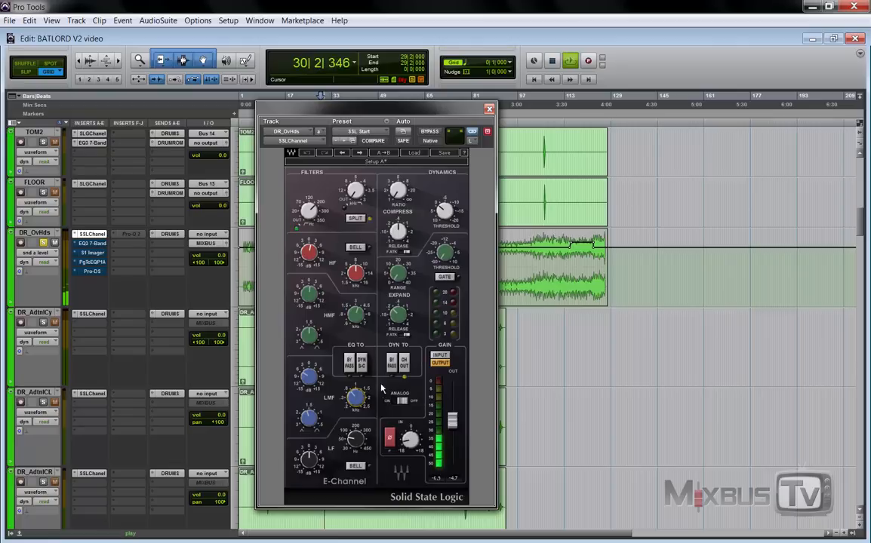
mouse_move(414, 444)
key(space)
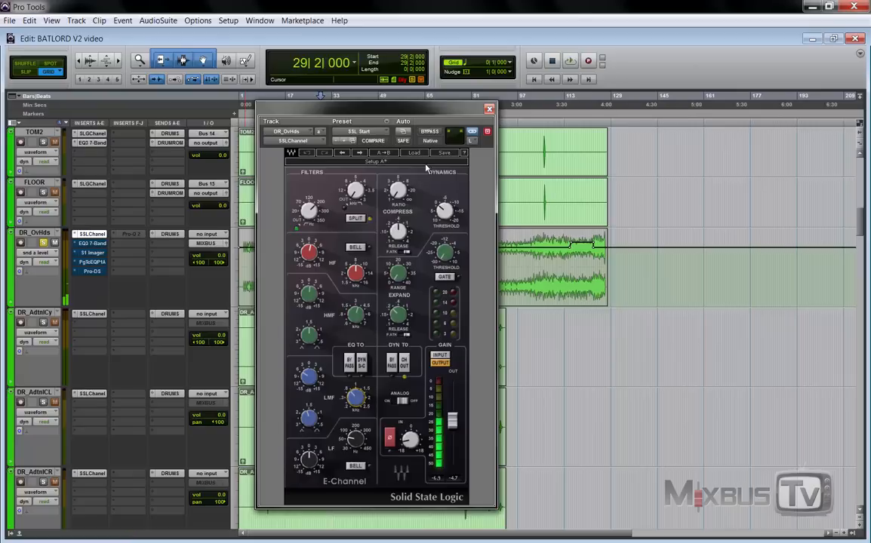
Compare the overheads with the SSLChannel bypassed and active during playback, leave it active and close its window.
click(433, 132)
key(space)
click(432, 132)
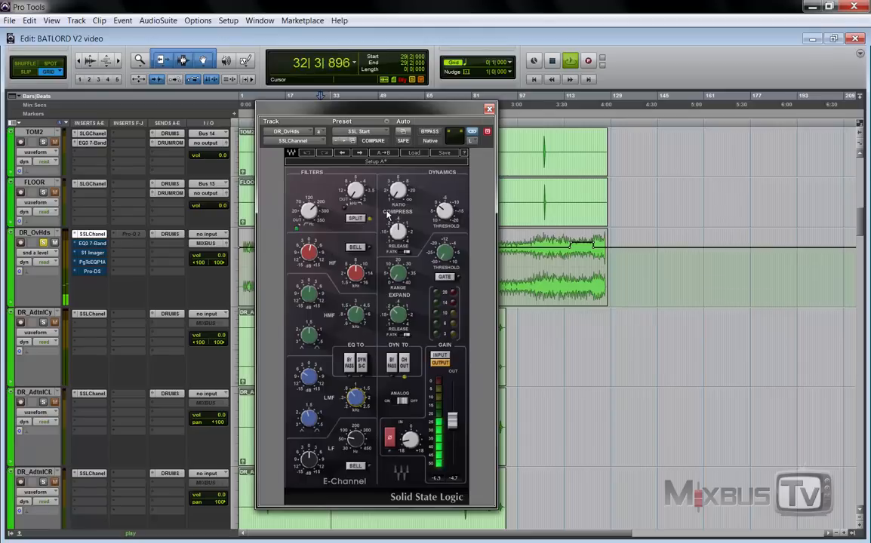
click(489, 110)
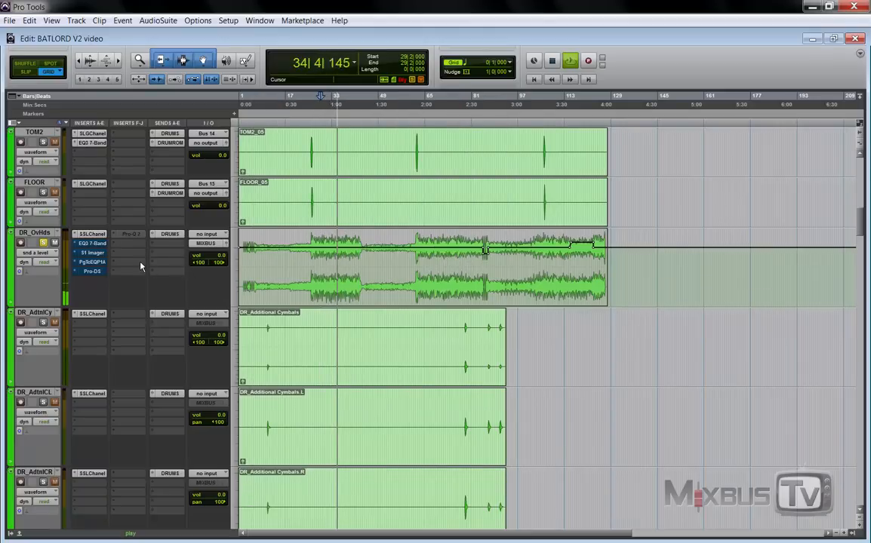
Open and activate the EQ3 7-Band on DR_OvHds, and compare its sound bypassed and active during playback.
click(92, 243)
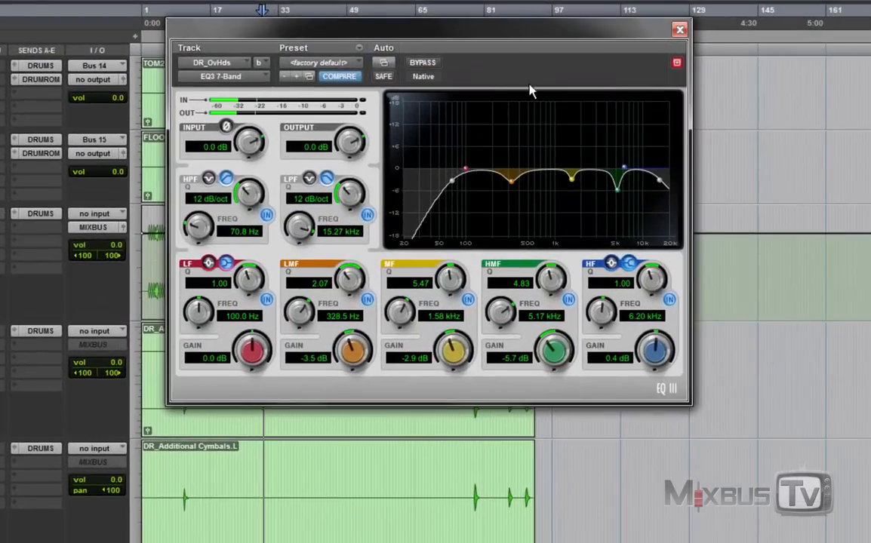
drag(534, 35, 511, 94)
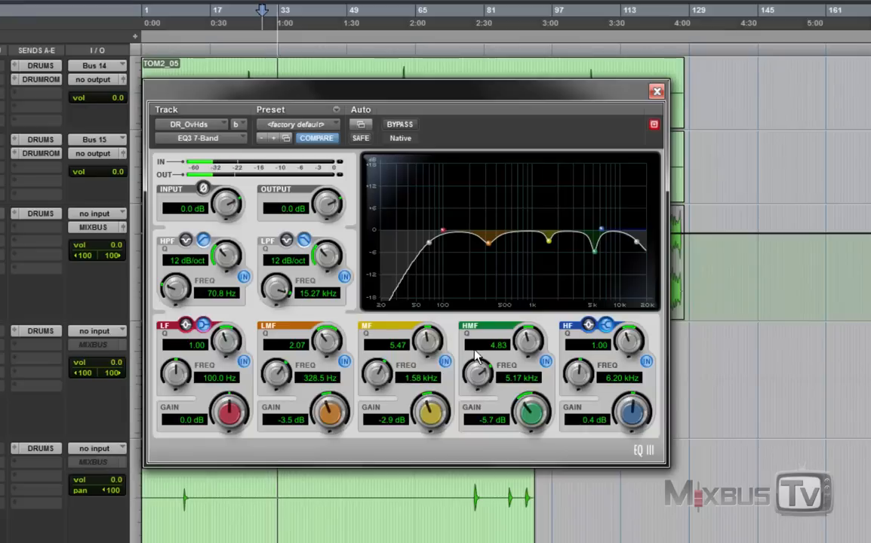
key(space)
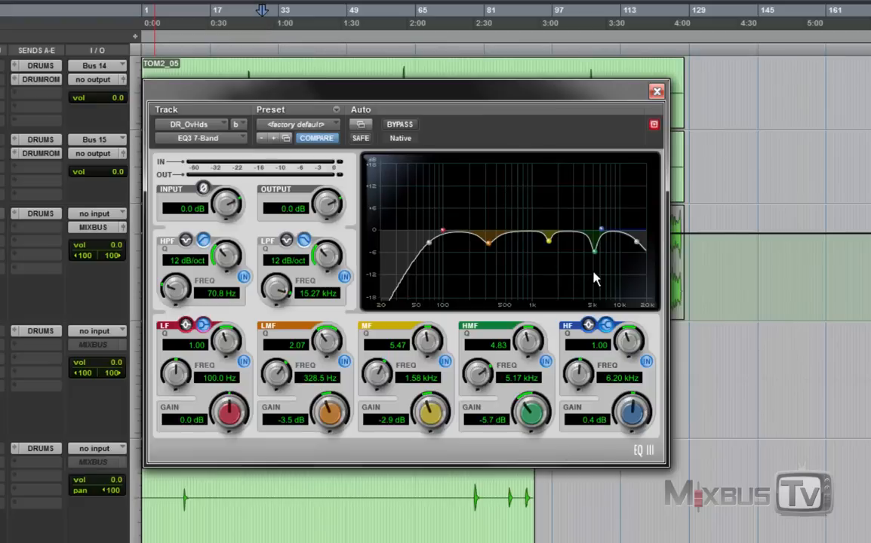
key(space)
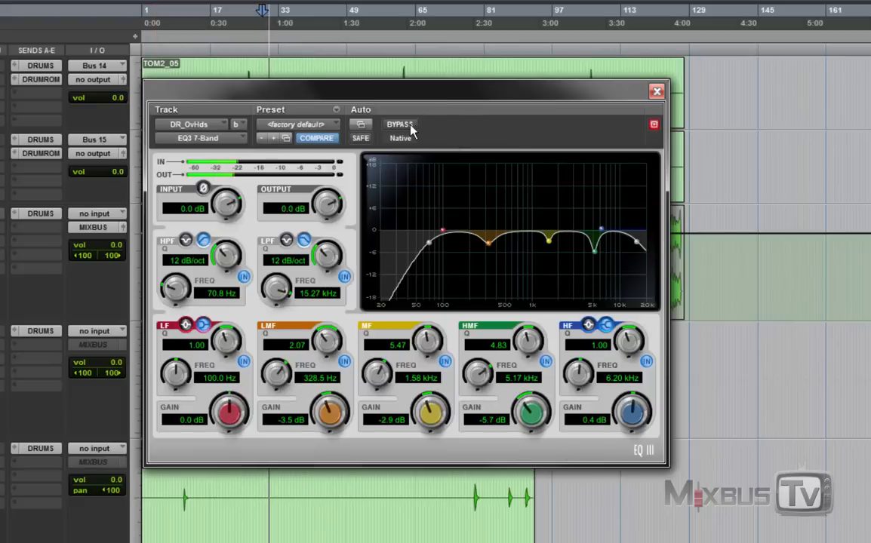
click(412, 130)
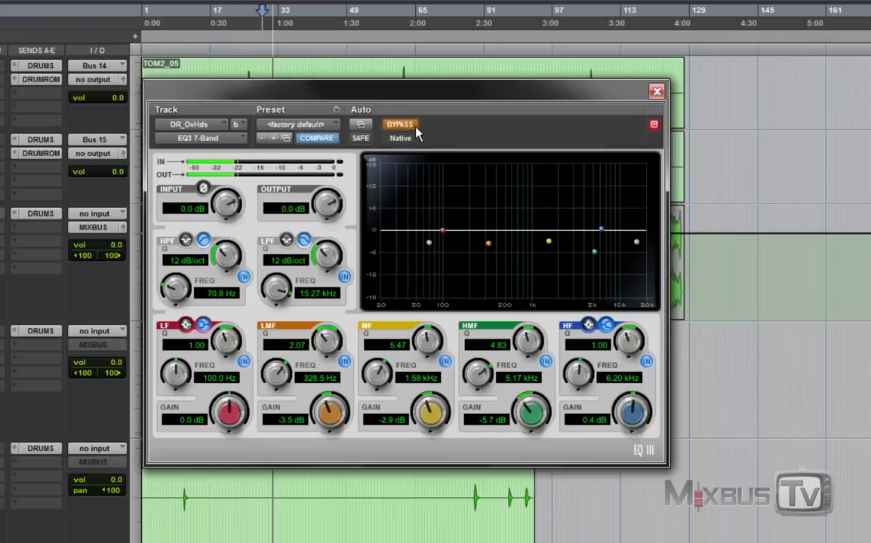
click(412, 129)
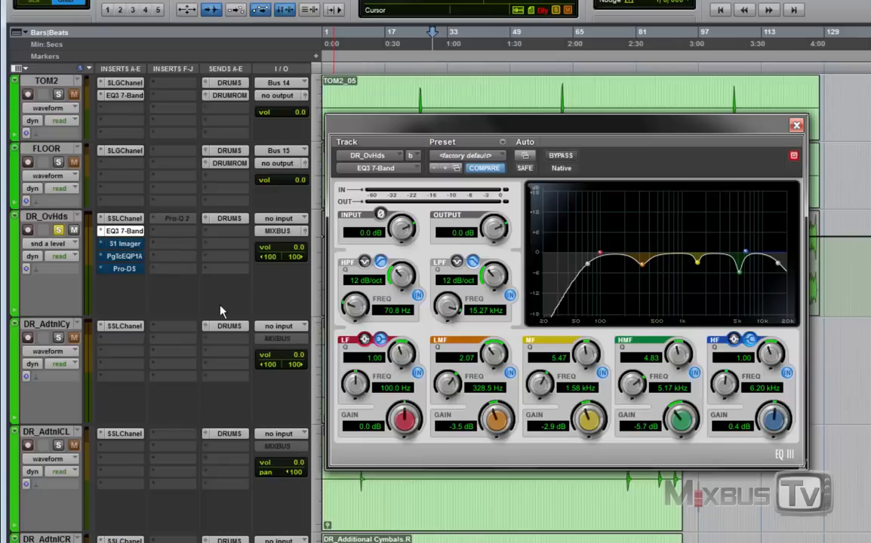
Open and activate the S1 Imager on DR_OvHds, compare it active and bypassed during playback, and leave it active.
click(125, 243)
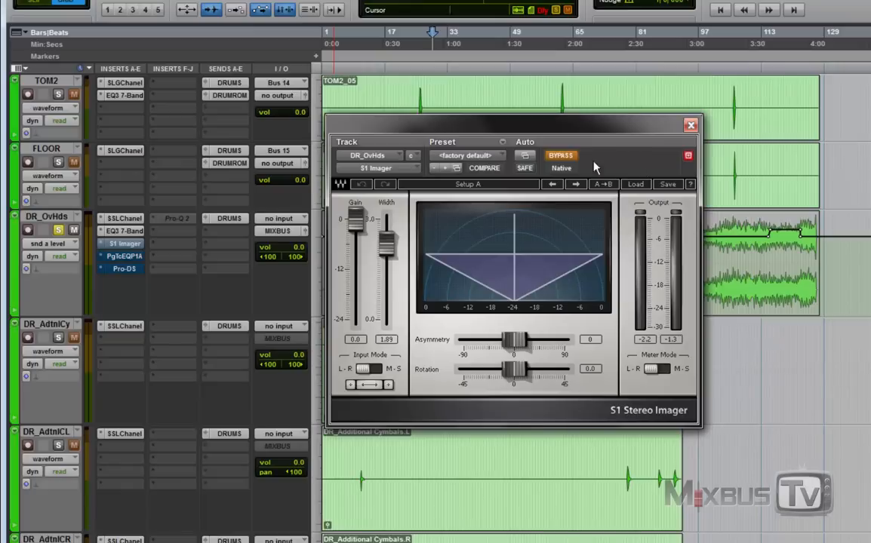
click(572, 157)
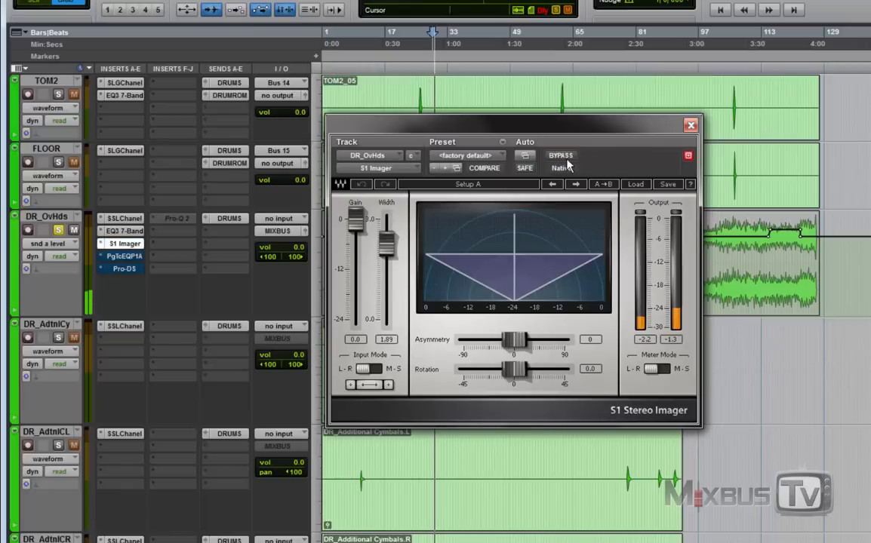
click(571, 157)
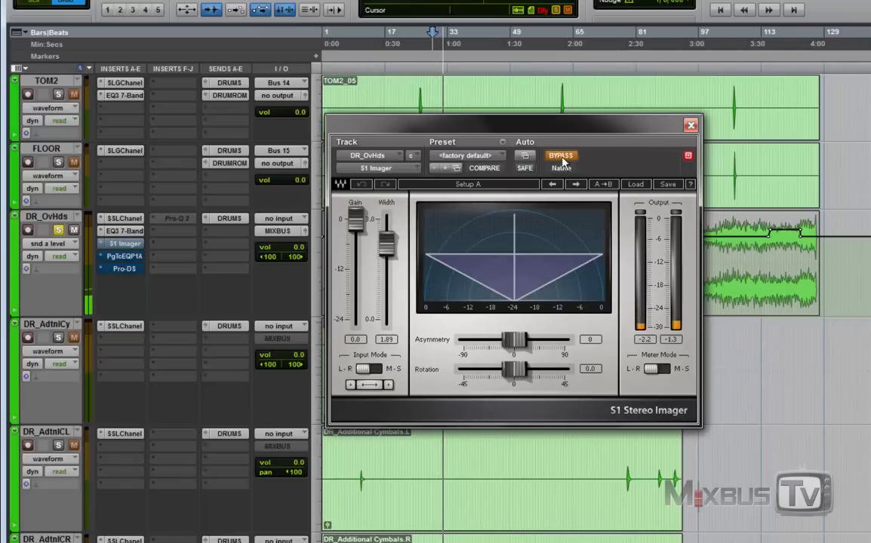
click(561, 160)
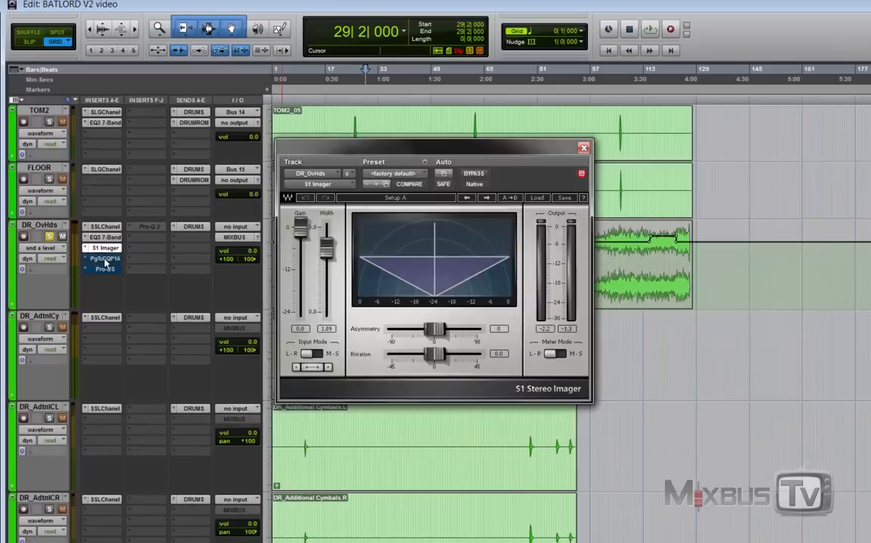
Open and activate the PuigTec EQP1A on DR_OvHds, compare it active and bypassed during playback, leave it active and close its window.
click(125, 257)
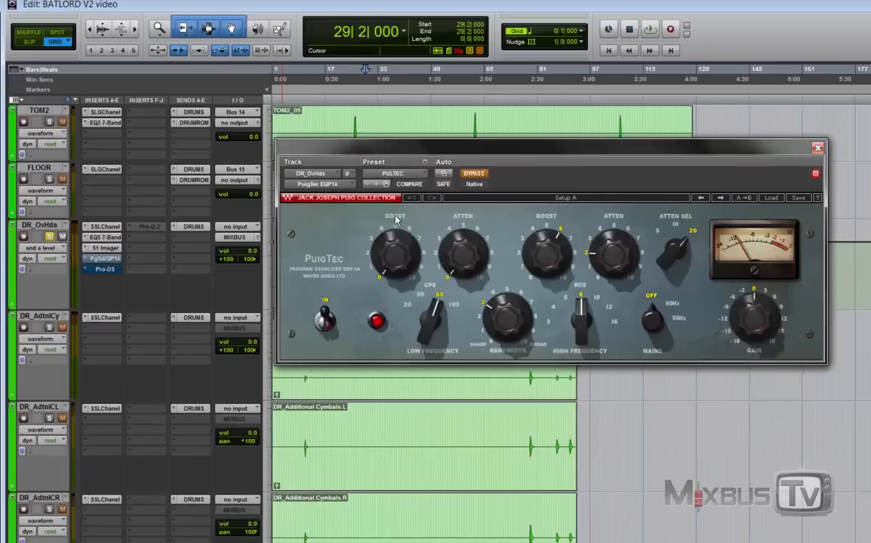
click(474, 174)
key(space)
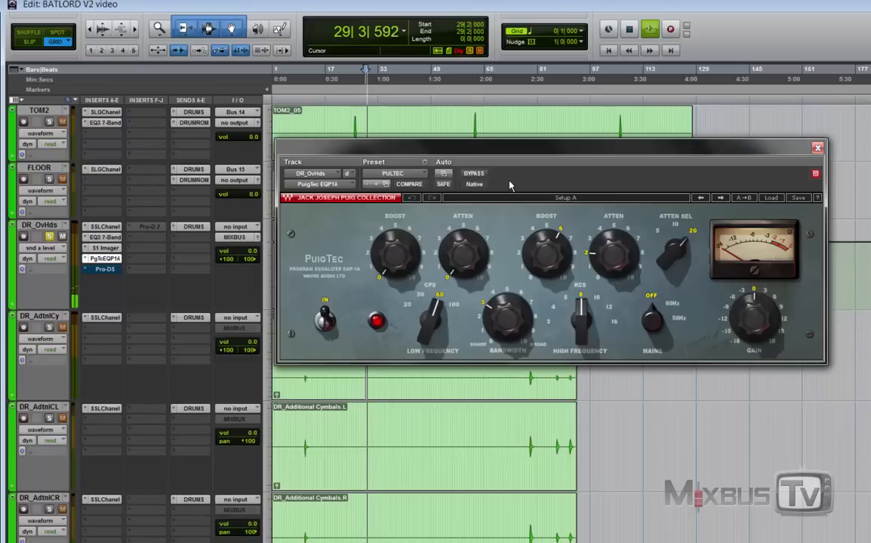
click(481, 178)
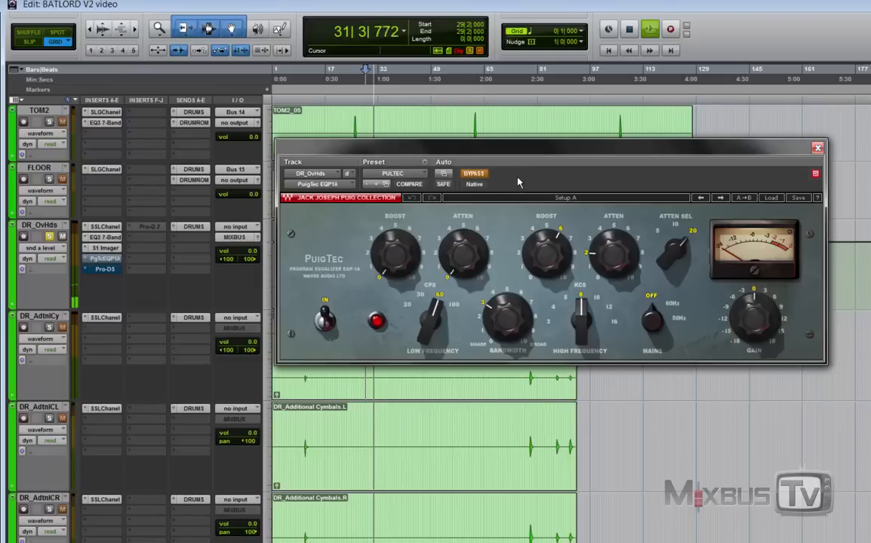
click(474, 174)
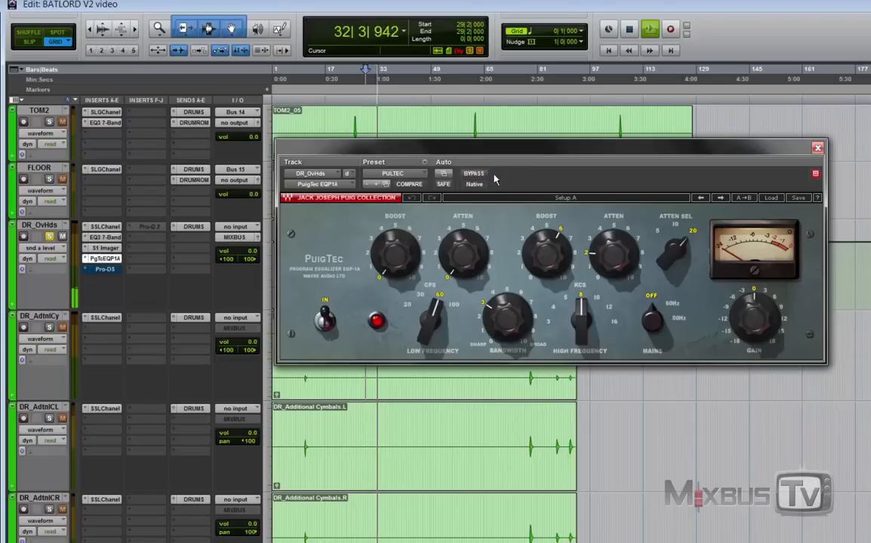
click(818, 149)
key(space)
Select the DR_HH hi-hat track.
scroll(226, 293, up, 5)
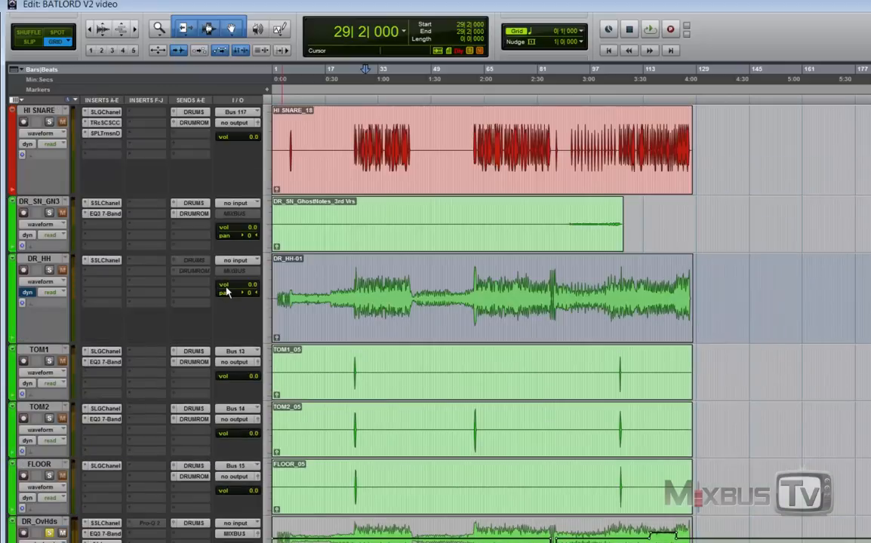
click(52, 261)
drag(344, 302, 717, 305)
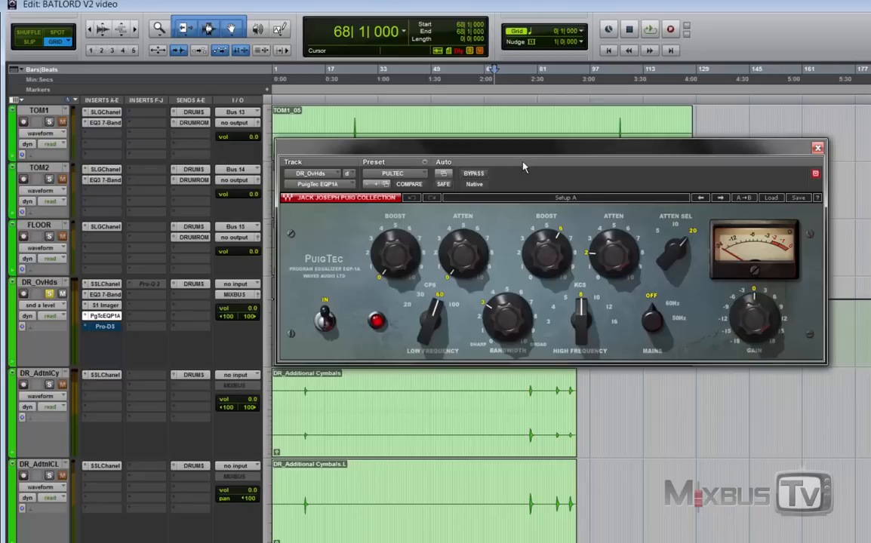
Play the overheads from bar 68, compare the PuigTec EQP1A bypassed and active, and leave it active.
key(space)
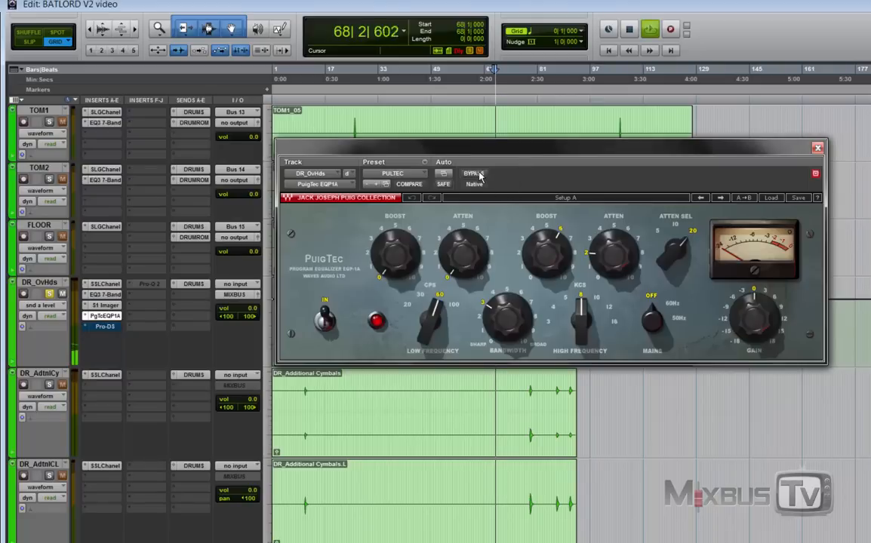
click(478, 175)
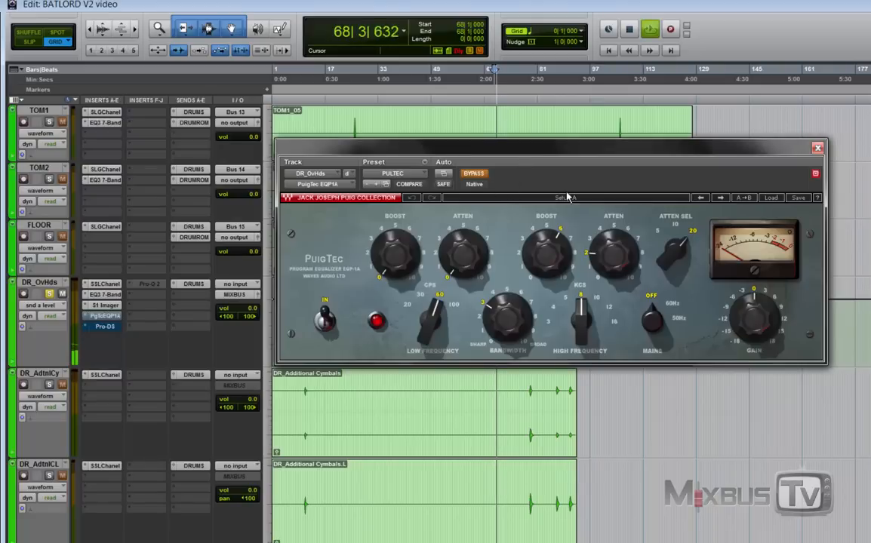
click(476, 174)
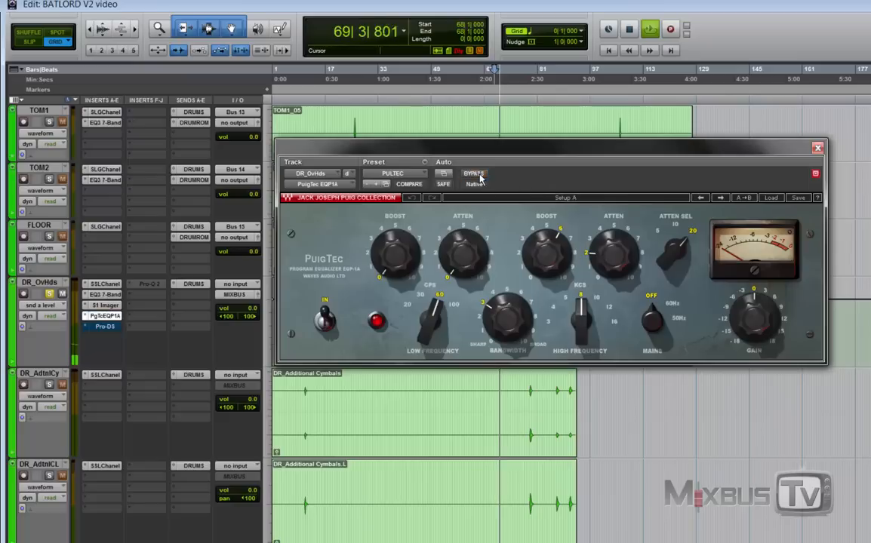
key(space)
Open and activate the FabFilter Pro-DS on DR_OvHds, play the overheads through it, and close its window.
click(105, 326)
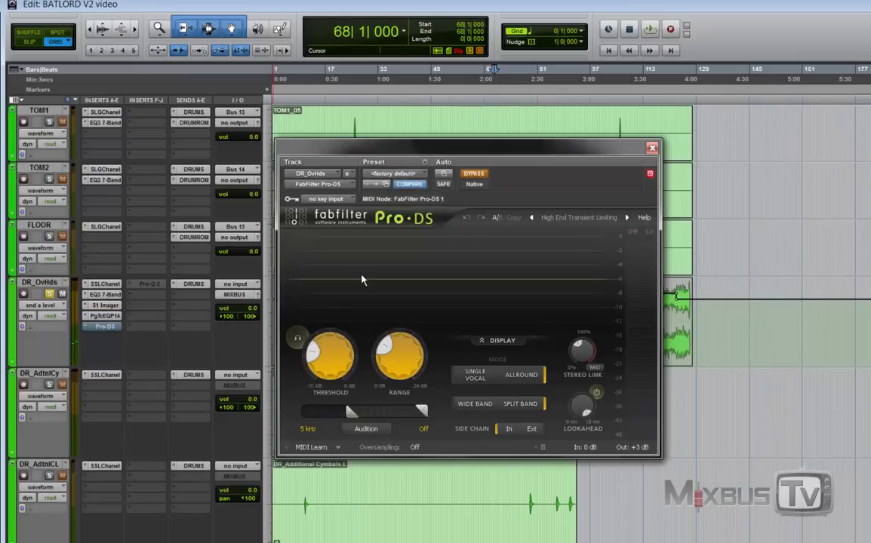
click(474, 174)
key(space)
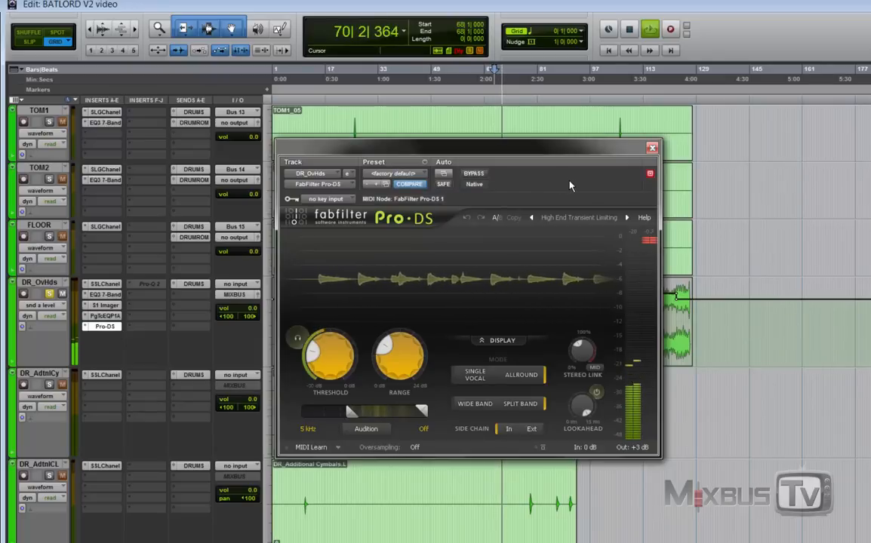
key(space)
click(650, 149)
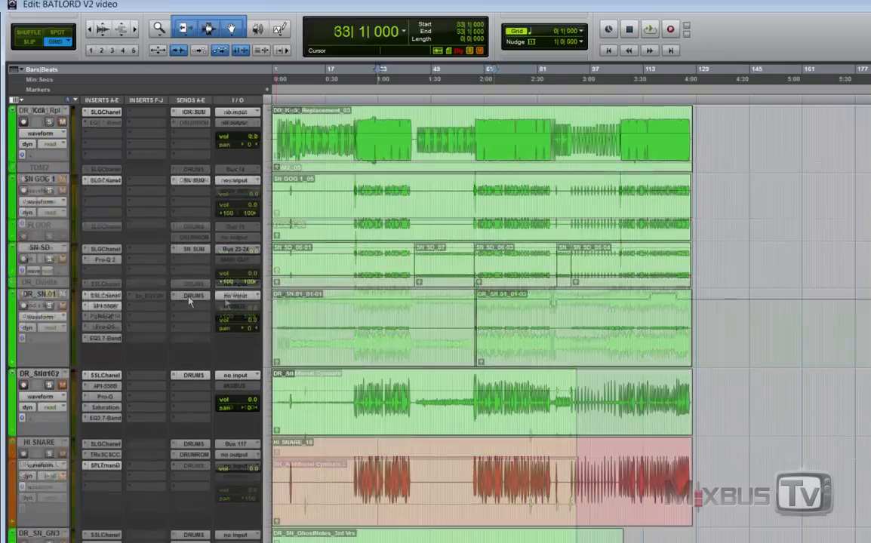
Play the session from bar 33, toggle the solo of the DRUM ROOM track to compare the sound, and leave it soloed.
scroll(188, 302, down, 10)
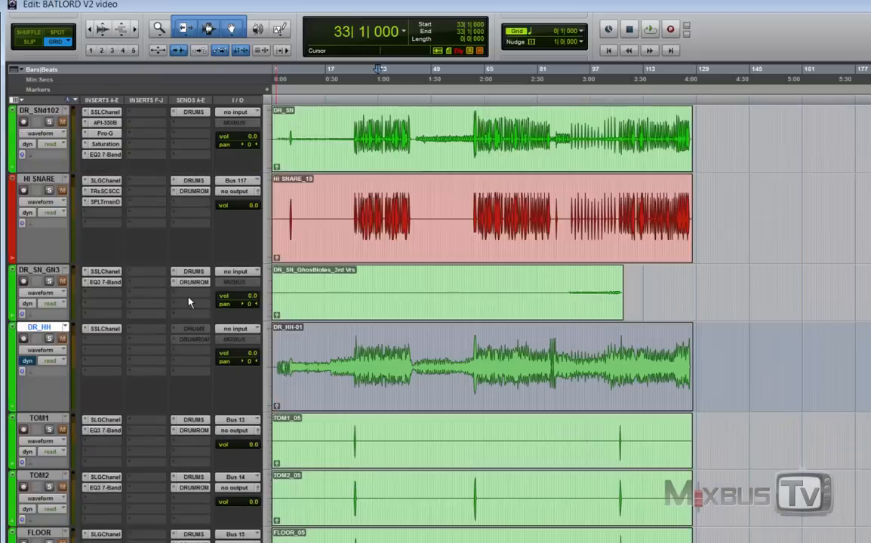
scroll(189, 302, down, 10)
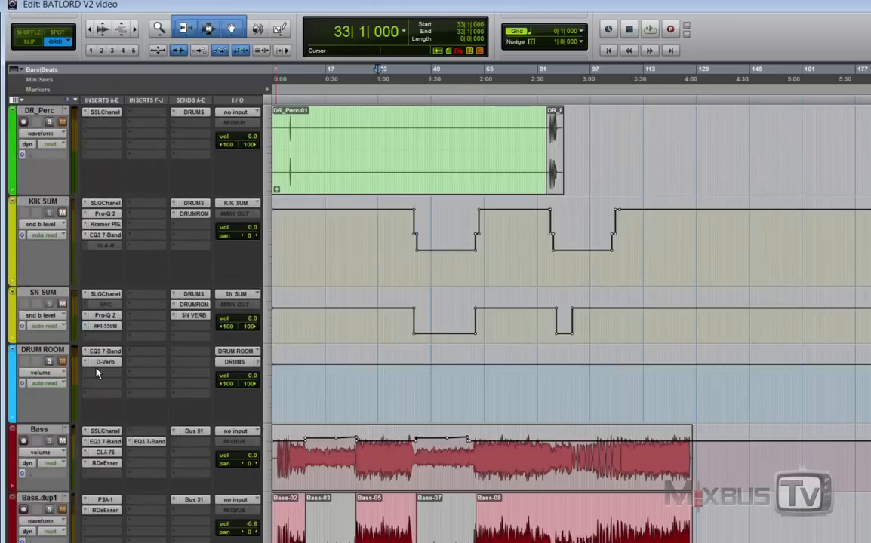
key(space)
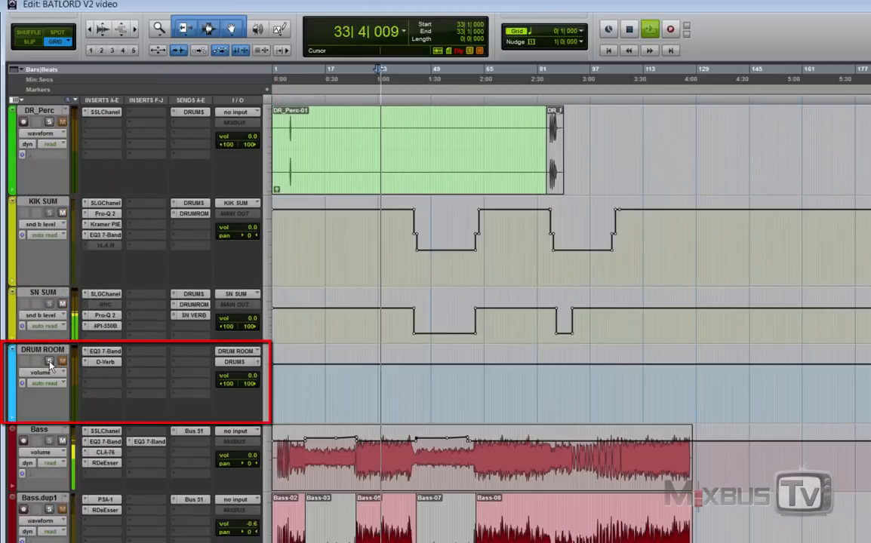
click(49, 362)
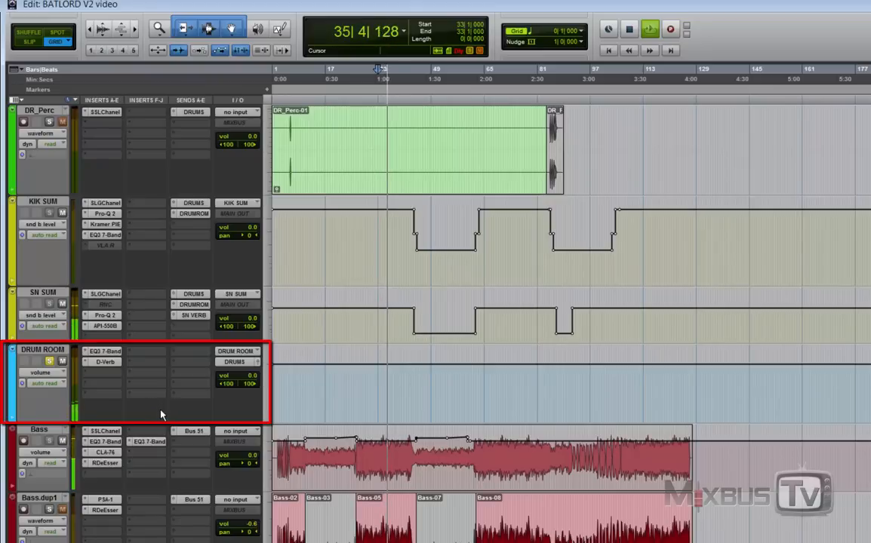
click(50, 363)
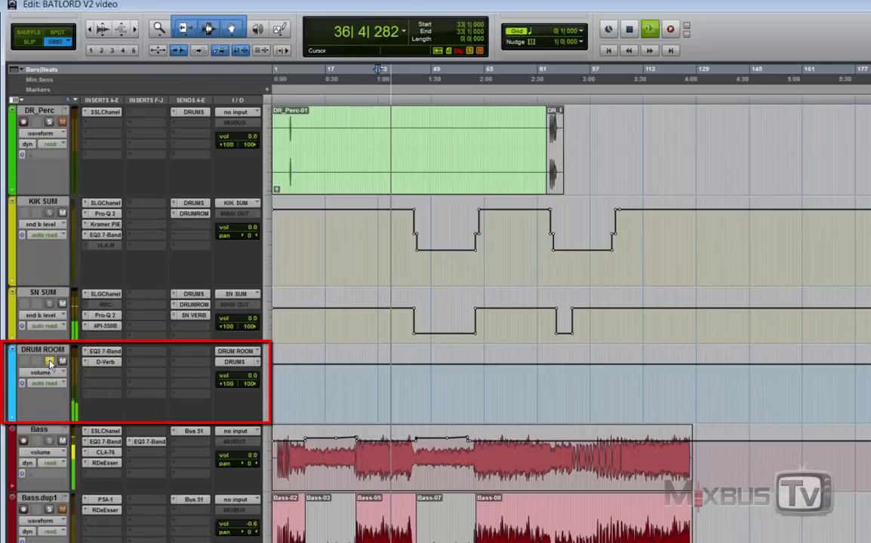
click(50, 362)
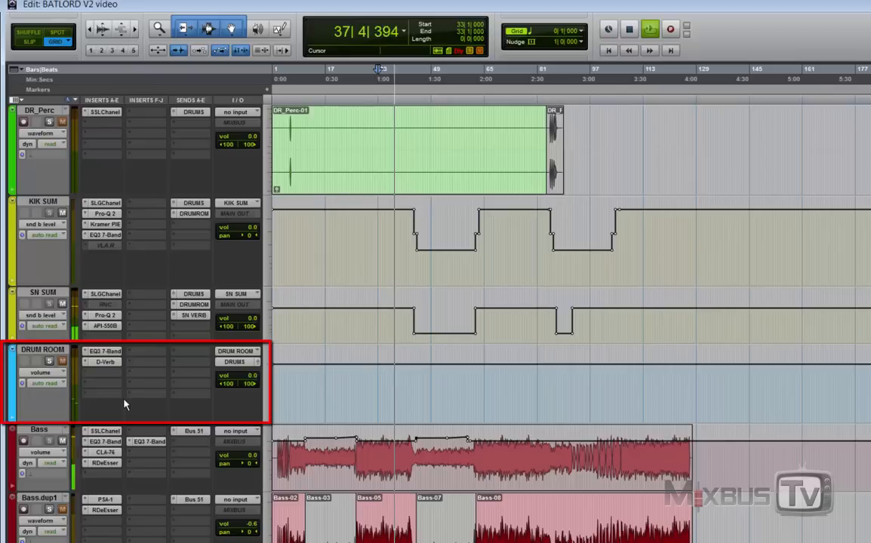
click(50, 362)
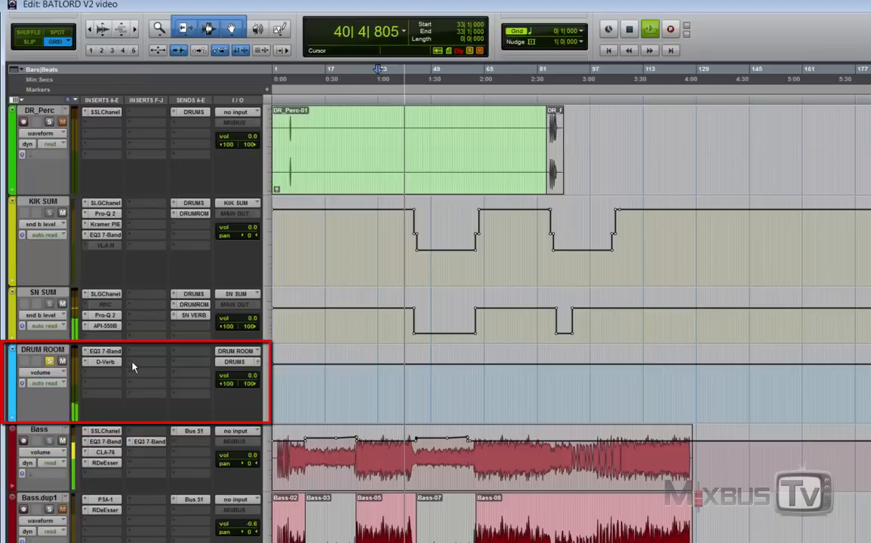
key(space)
Open the EQ3 7-Band and D-Verb on DRUM ROOM beside each other, examine their settings, and close both windows.
click(105, 351)
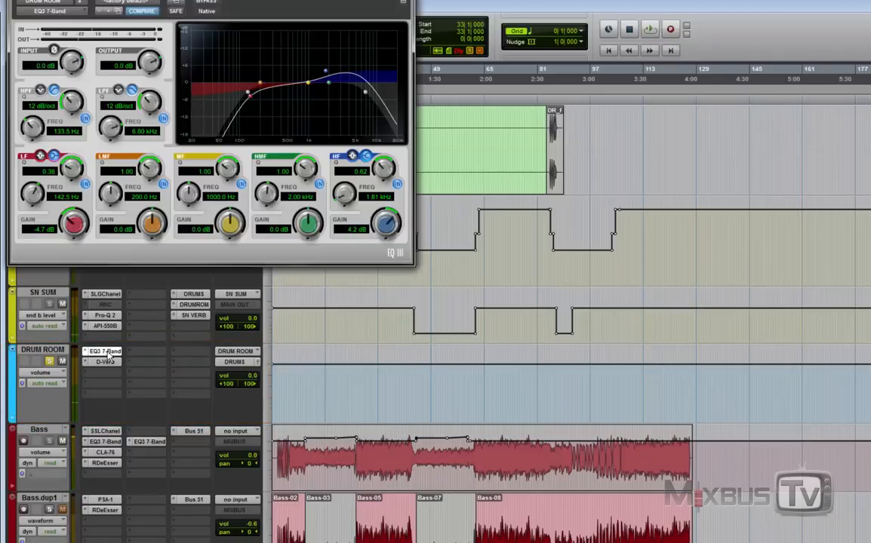
drag(288, 0, 473, 85)
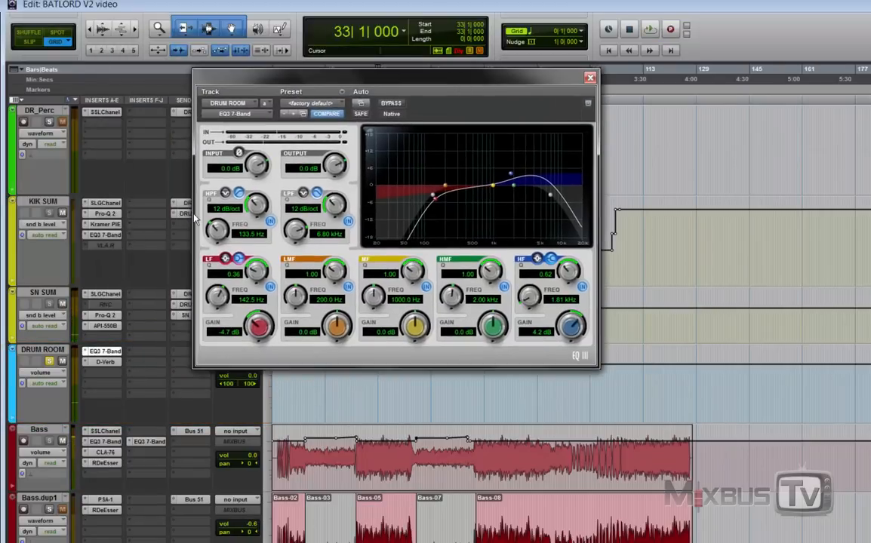
click(105, 361)
drag(244, 2, 724, 291)
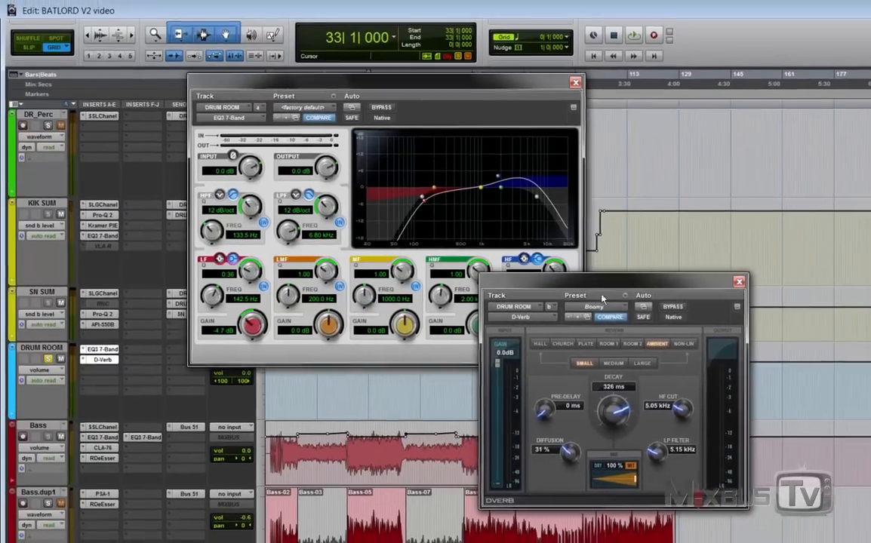
drag(620, 283, 748, 245)
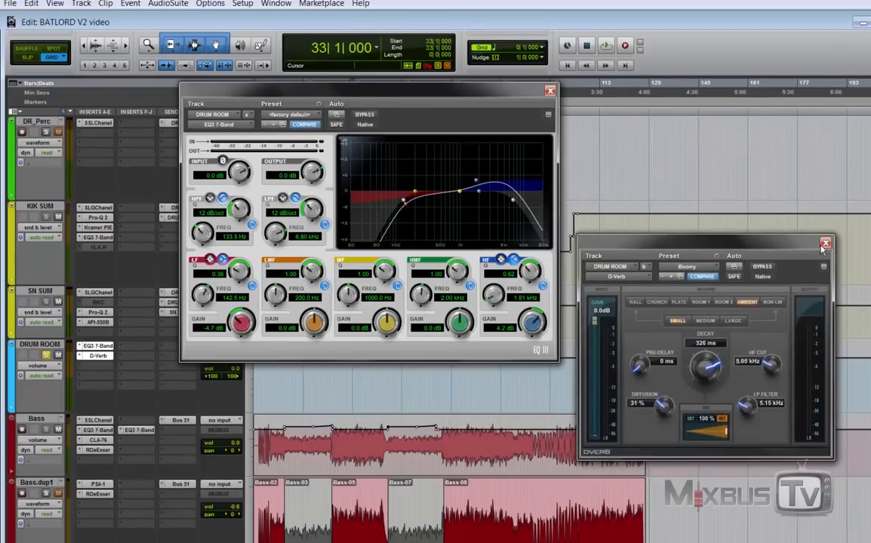
click(549, 91)
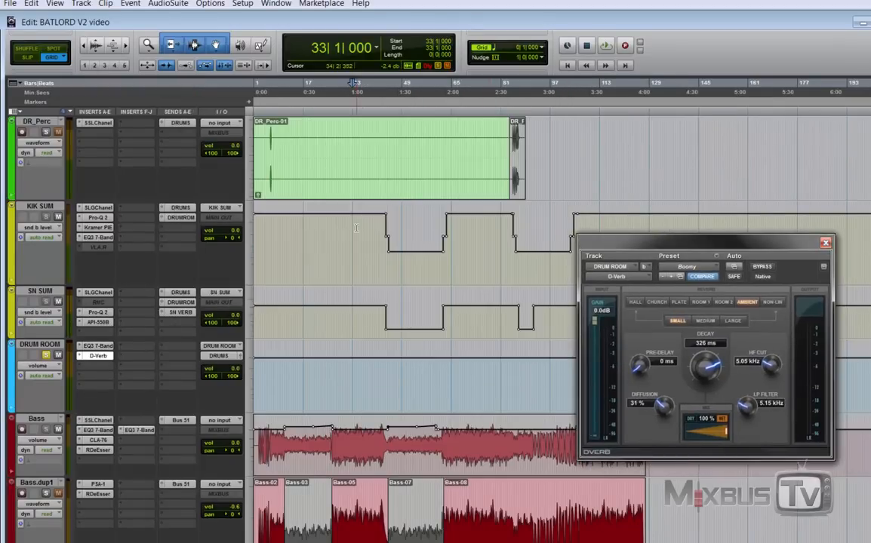
click(825, 242)
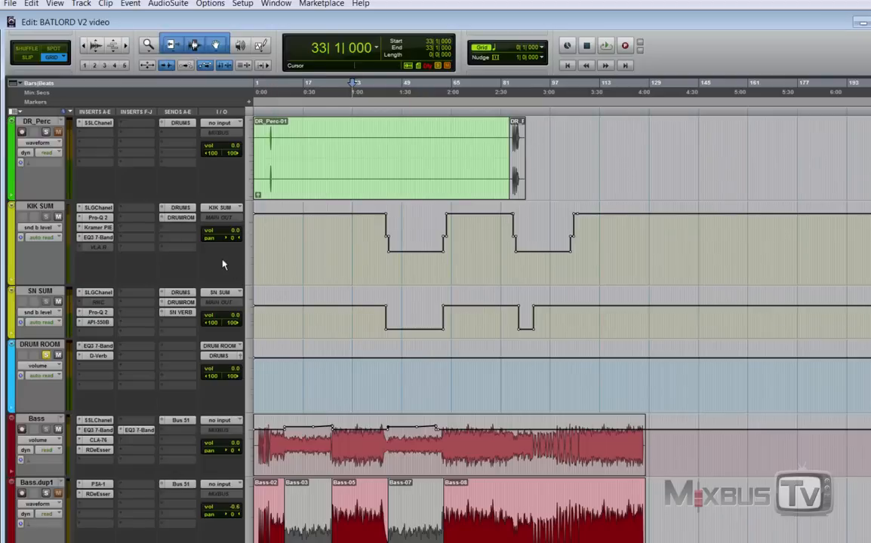
Select the tom hits from bar 26 to bar 27 across the TOM1, TOM2 and FLOOR tracks.
scroll(206, 253, up, 10)
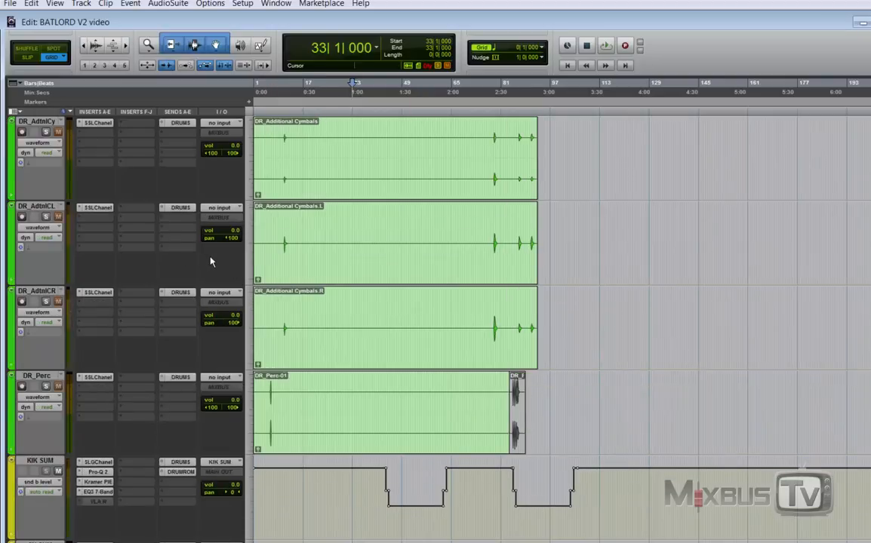
scroll(189, 287, up, 5)
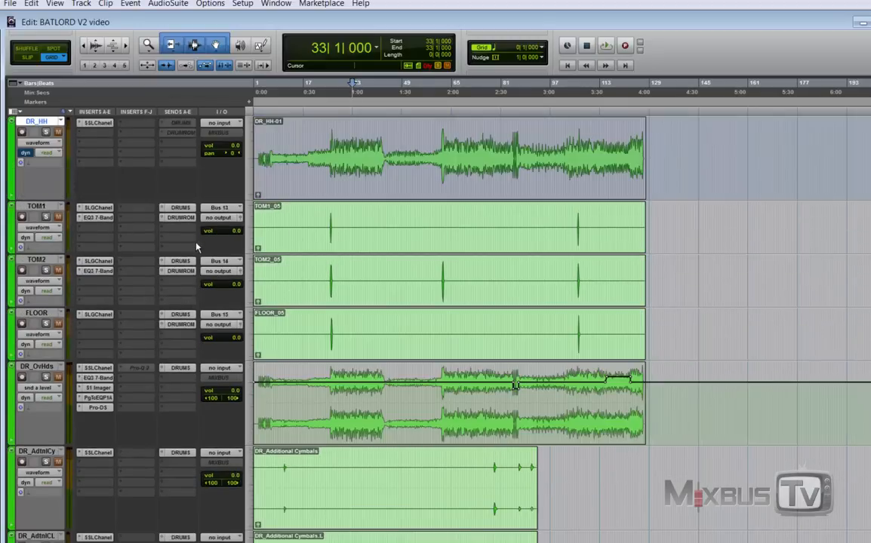
scroll(192, 249, up, 5)
scroll(150, 315, down, 15)
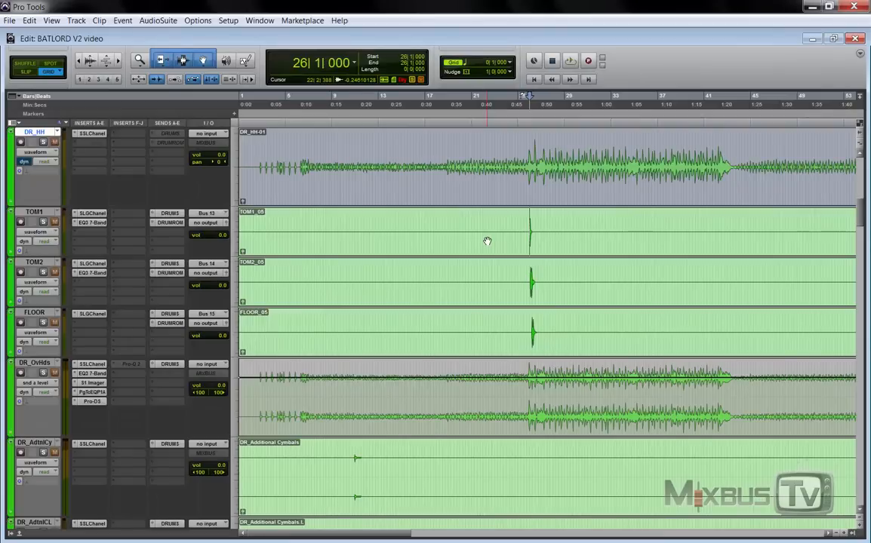
scroll(490, 241, up, 3)
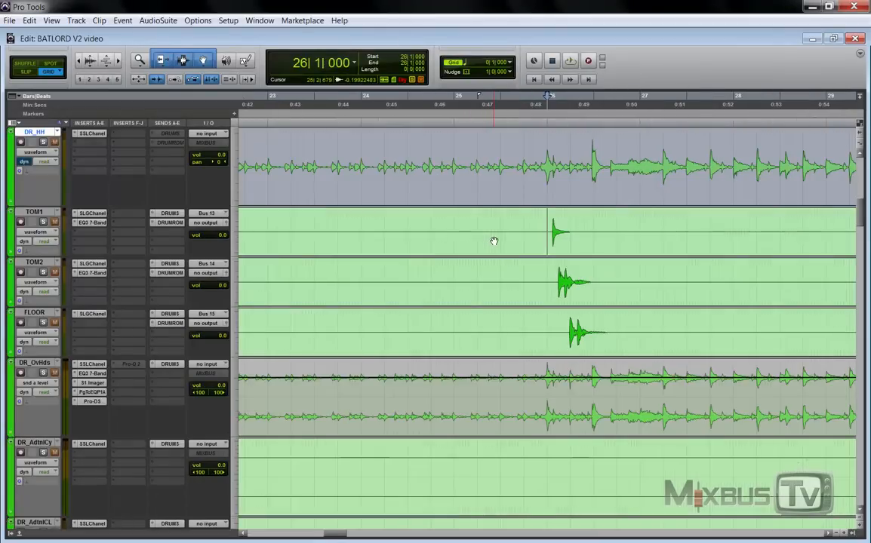
scroll(507, 241, up, 2)
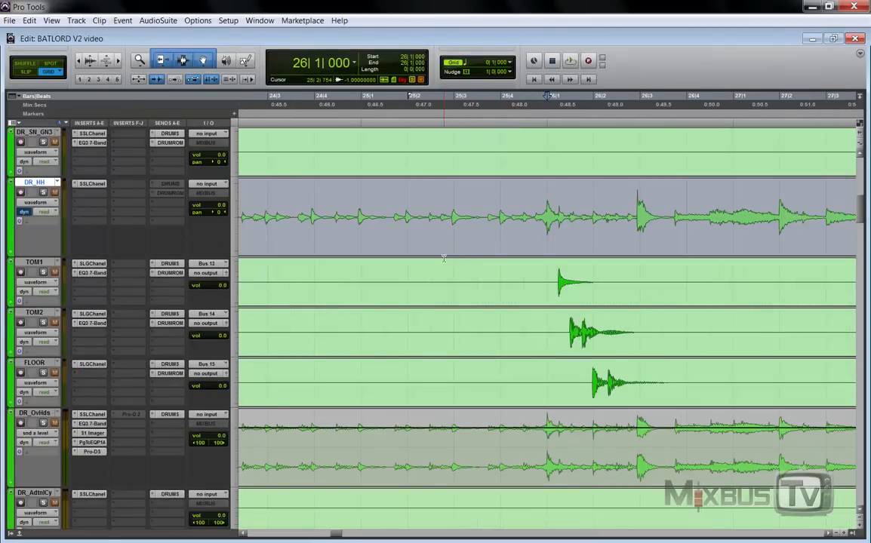
scroll(508, 241, down, 1)
drag(547, 226, 729, 334)
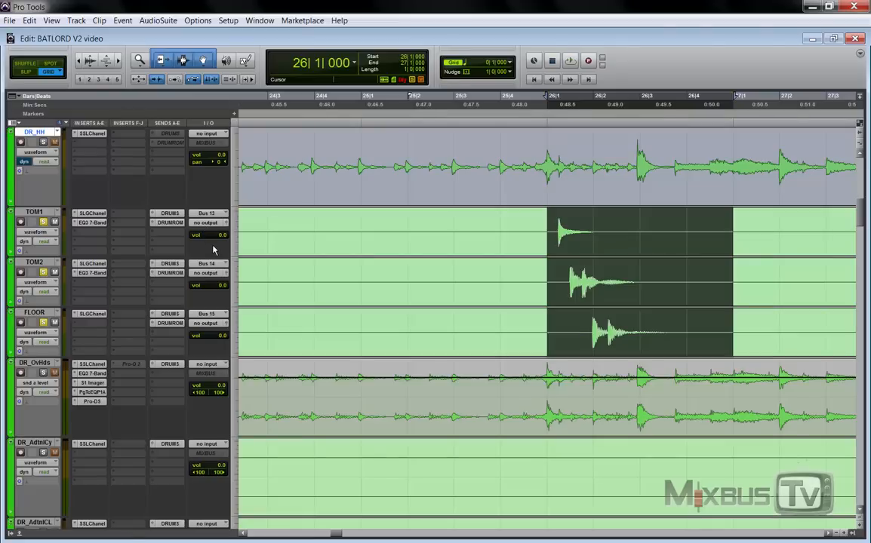
Play the selected tom hits, open the SSLGChannel on TOM1, and replay the hits while watching its dynamics and output meters.
key(space)
key(space)
click(92, 212)
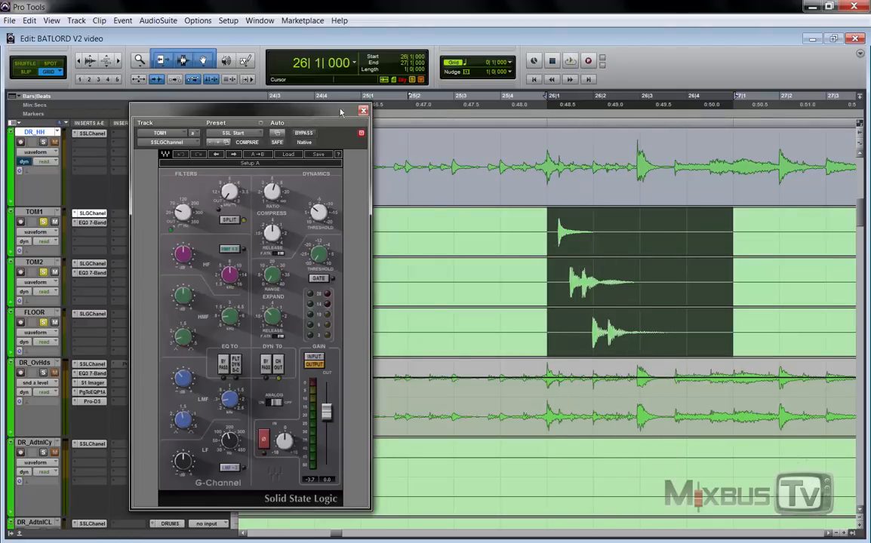
drag(340, 112, 398, 96)
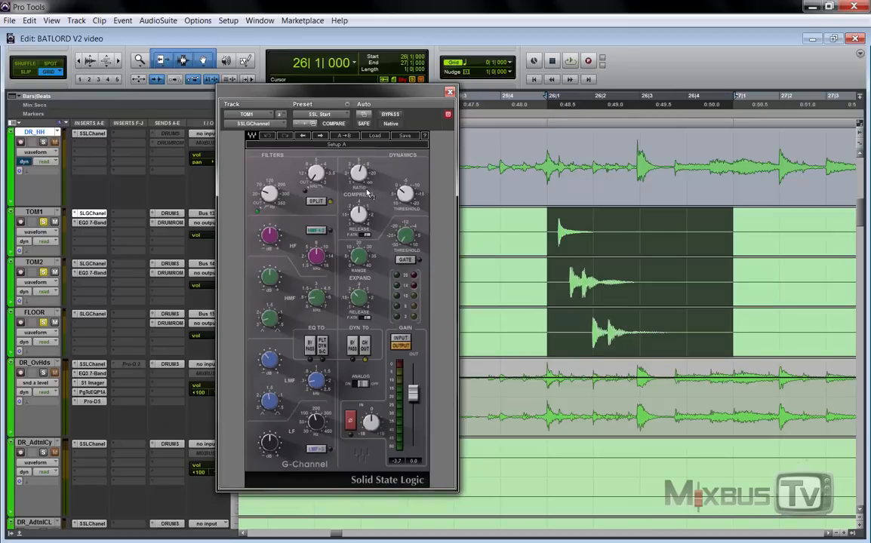
key(space)
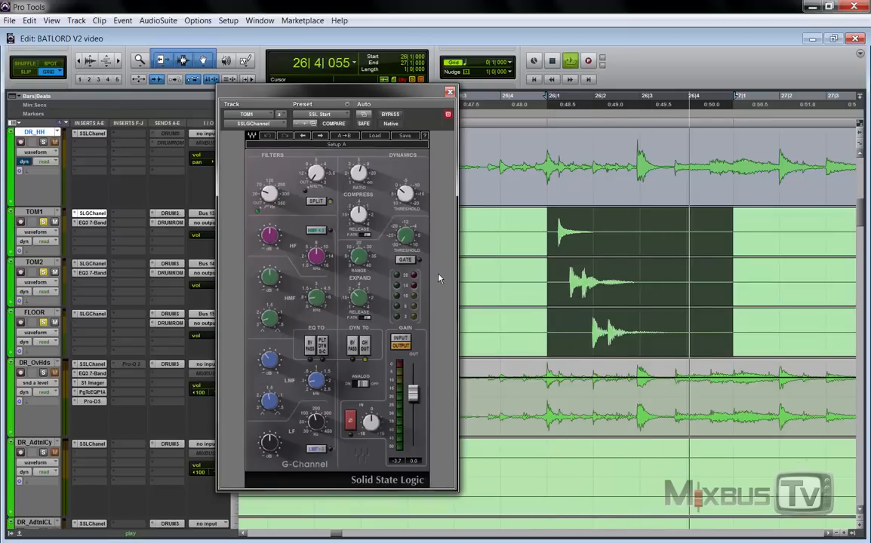
key(space)
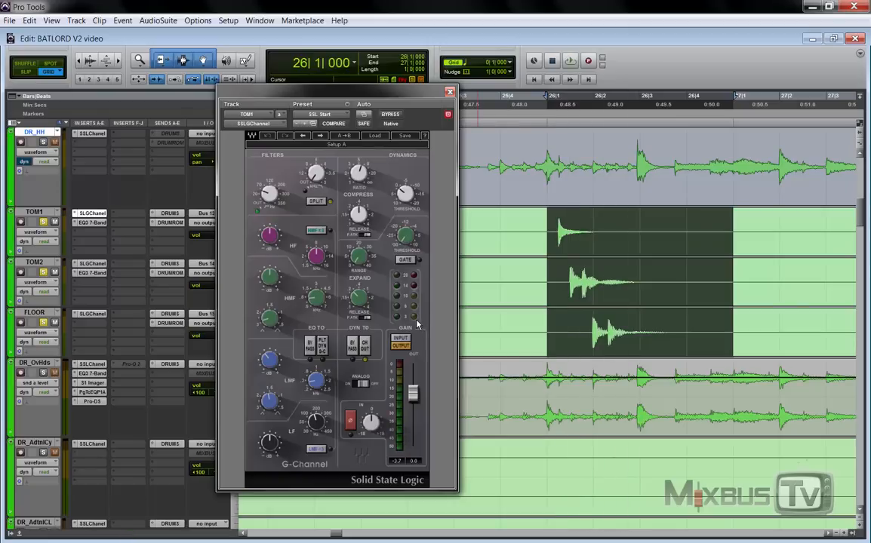
key(space)
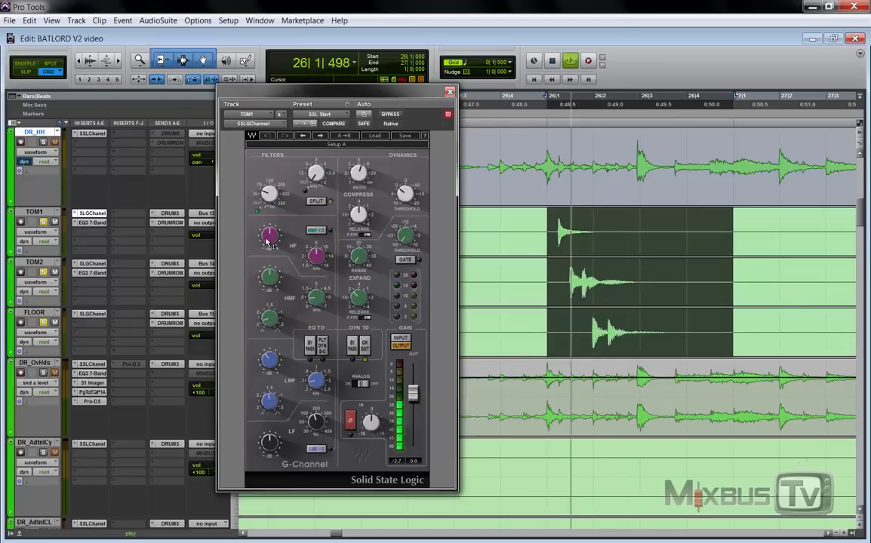
key(space)
Open the EQ3 7-Band on TOM1, examine its curve while playing the tom hits, and close its window.
click(91, 222)
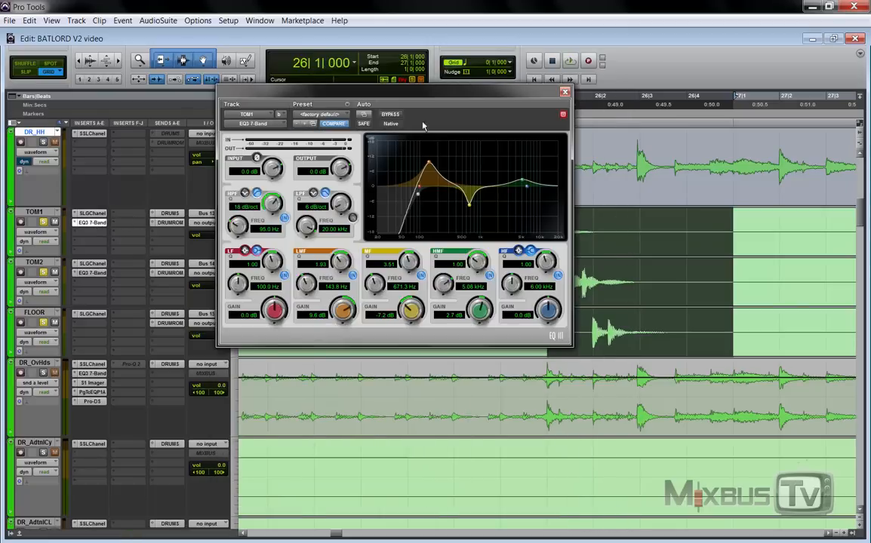
drag(453, 93, 415, 125)
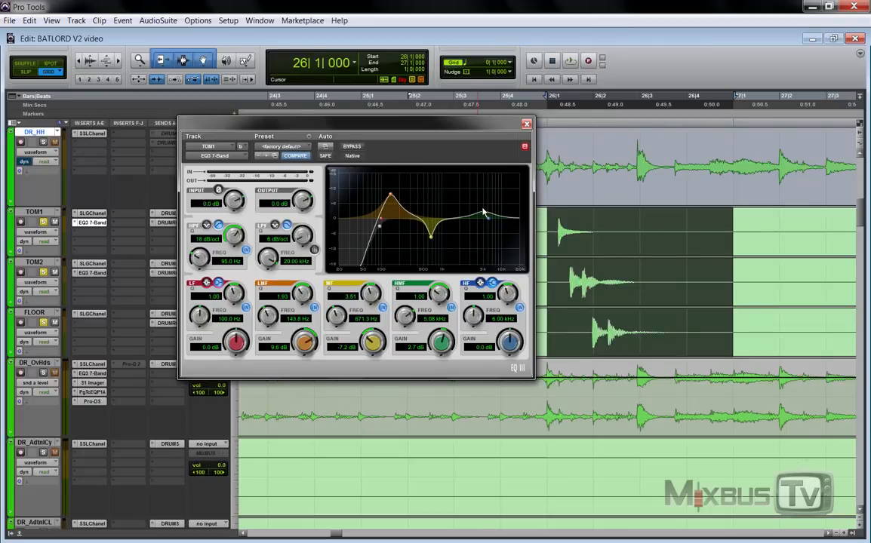
key(space)
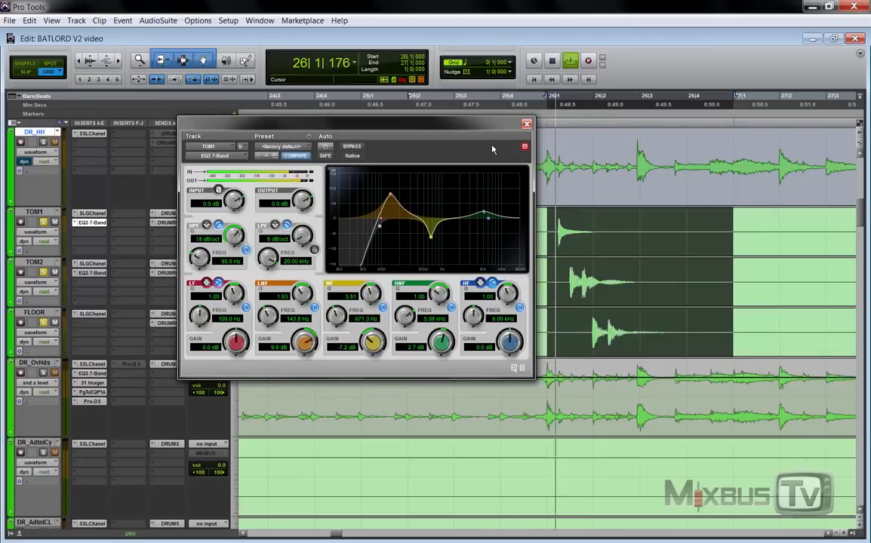
key(space)
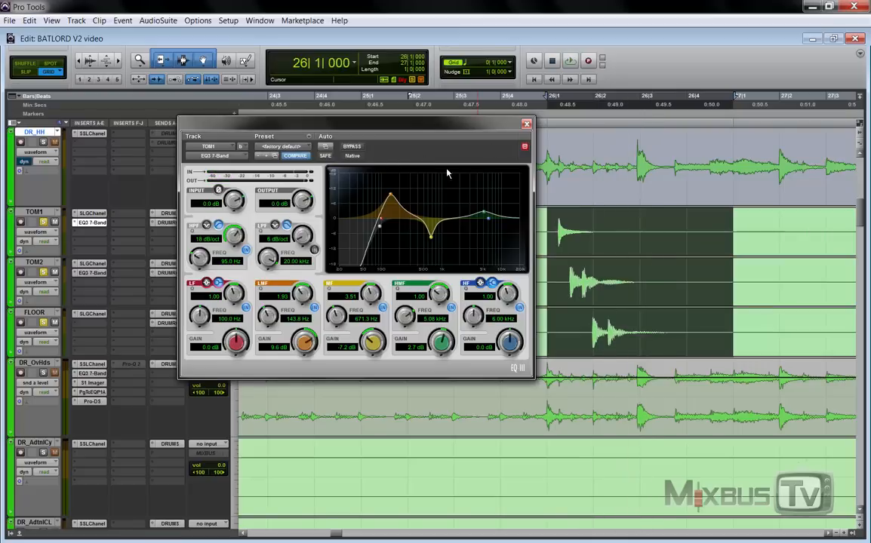
click(527, 123)
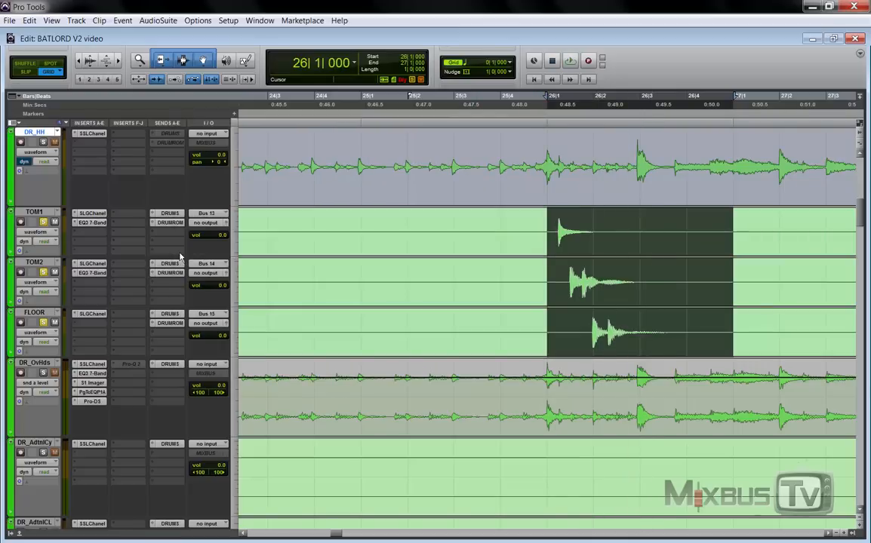
Open the SSLGChannel on TOM2 and play the tom hits twice to check its compression and output level.
click(102, 265)
drag(294, 113, 338, 88)
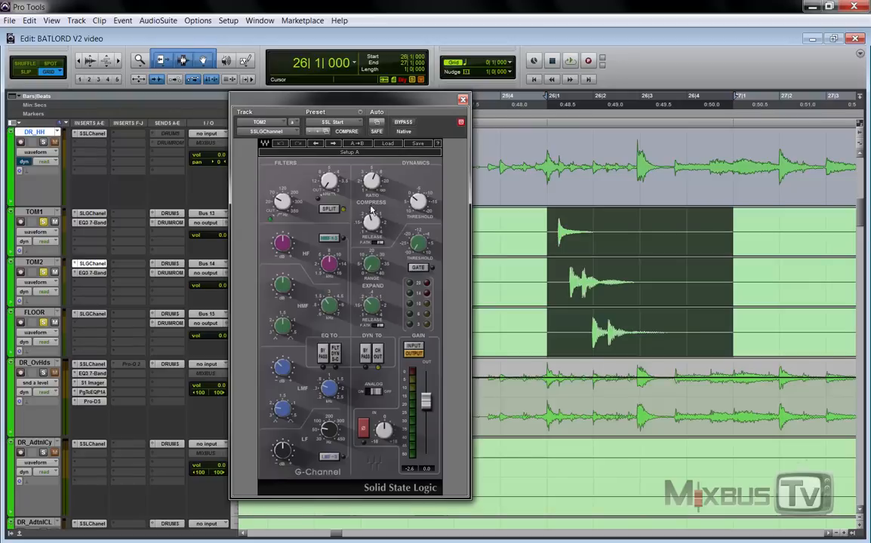
key(space)
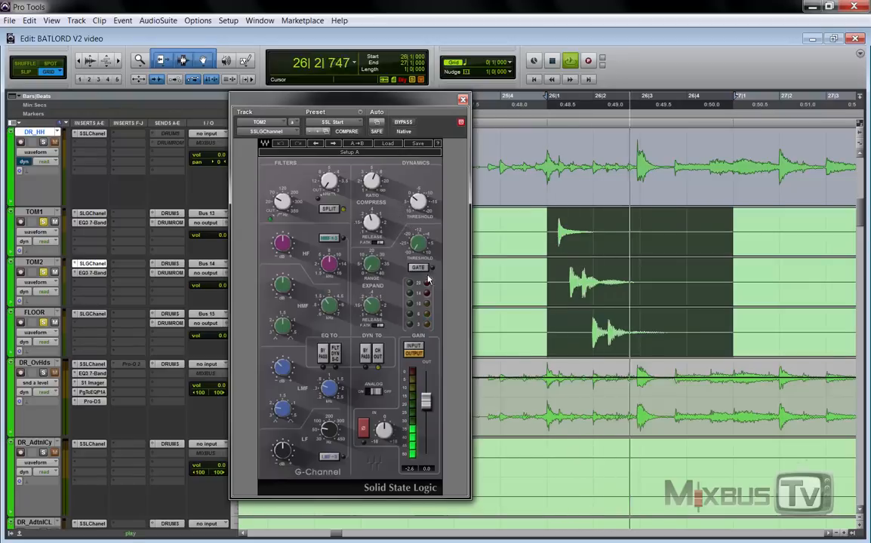
key(space)
key(space)
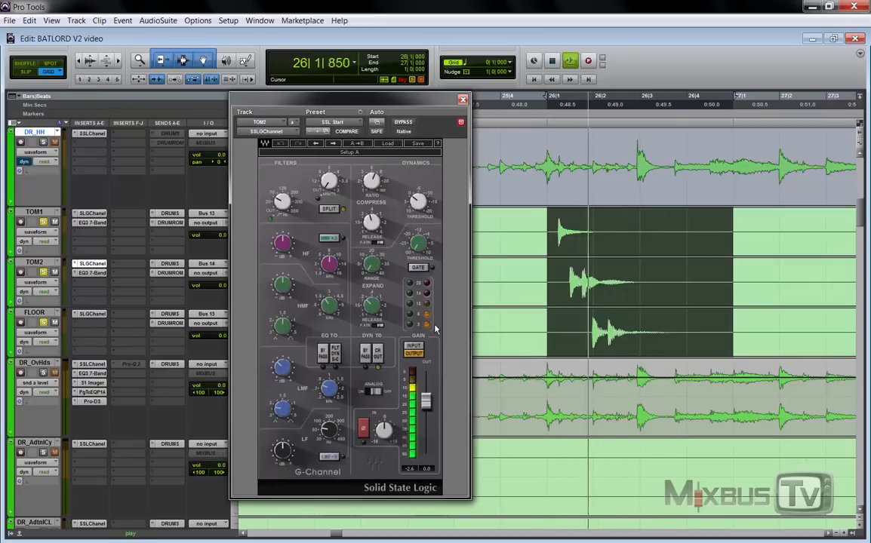
key(space)
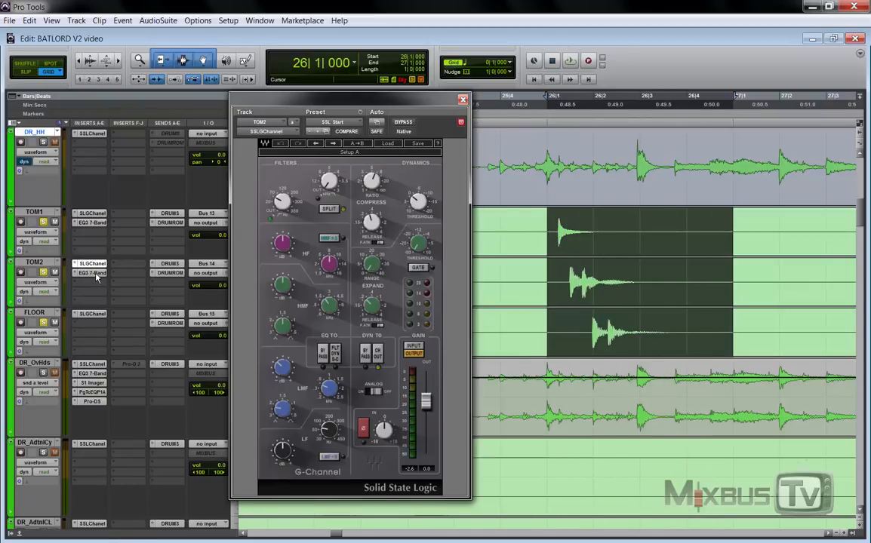
Open the EQ3 7-Band windows of TOM2 and TOM1 together and arrange them to compare their curves.
click(93, 273)
drag(449, 103, 409, 103)
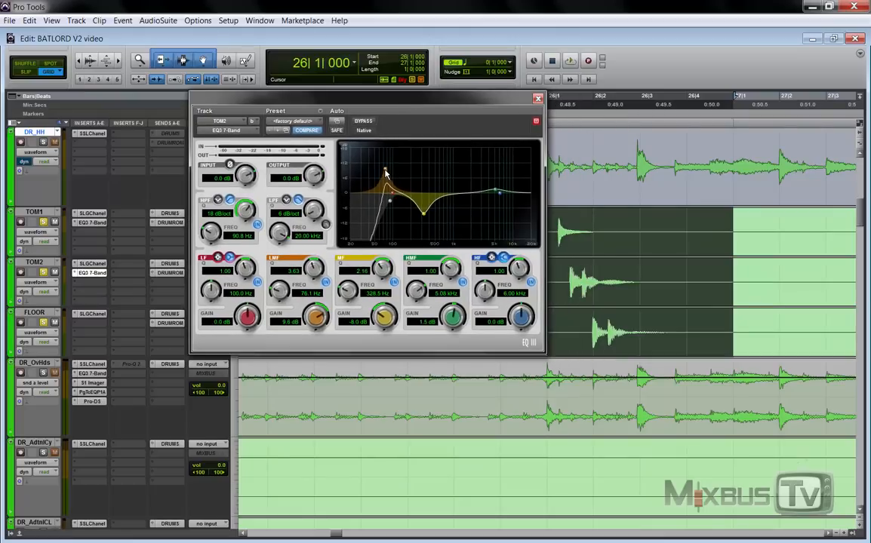
click(99, 223)
drag(243, 16, 727, 113)
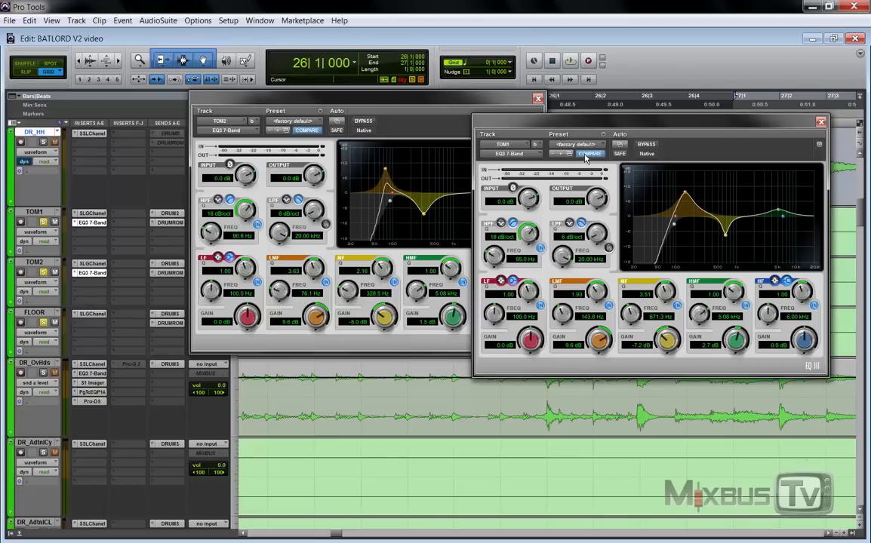
drag(650, 122, 552, 263)
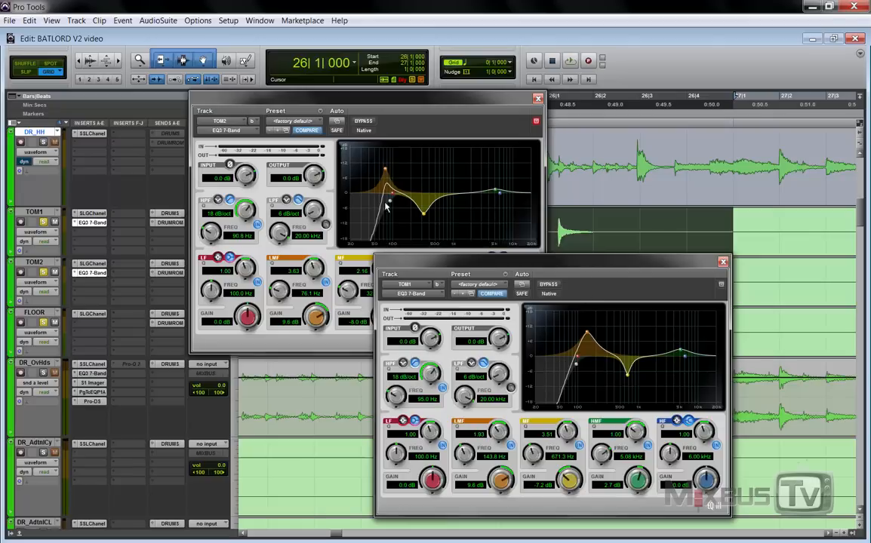
Open the SSLGChannel on FLOOR, close the TOM1 EQ, examine the LMF gain and frequency settings, and close the channel window.
click(93, 314)
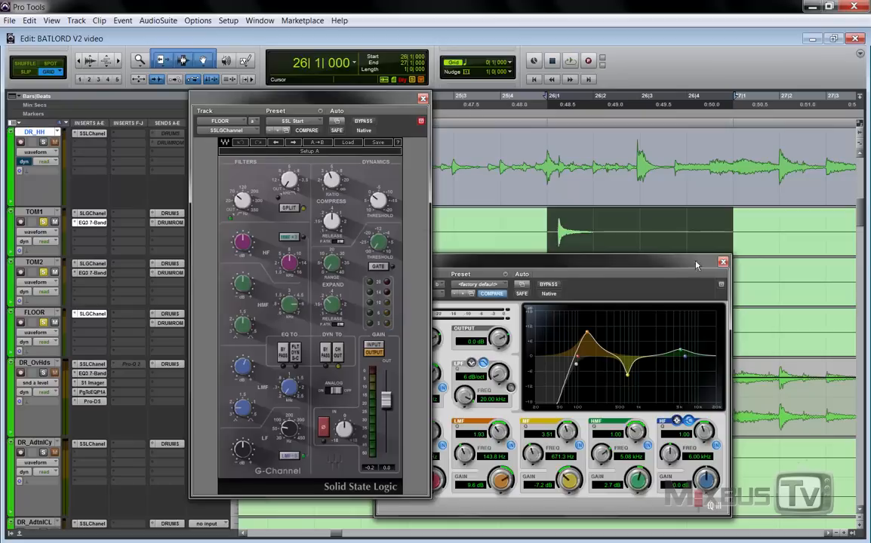
click(722, 262)
drag(388, 102, 485, 109)
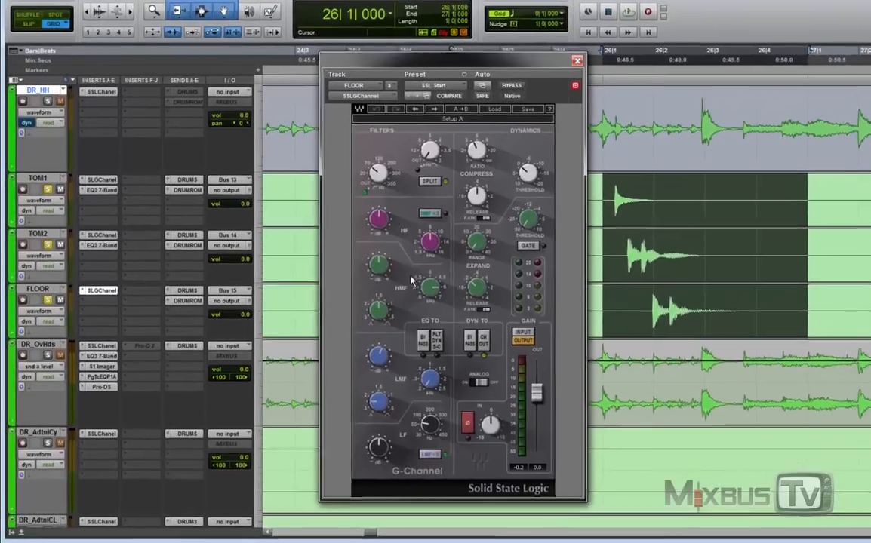
mouse_move(380, 358)
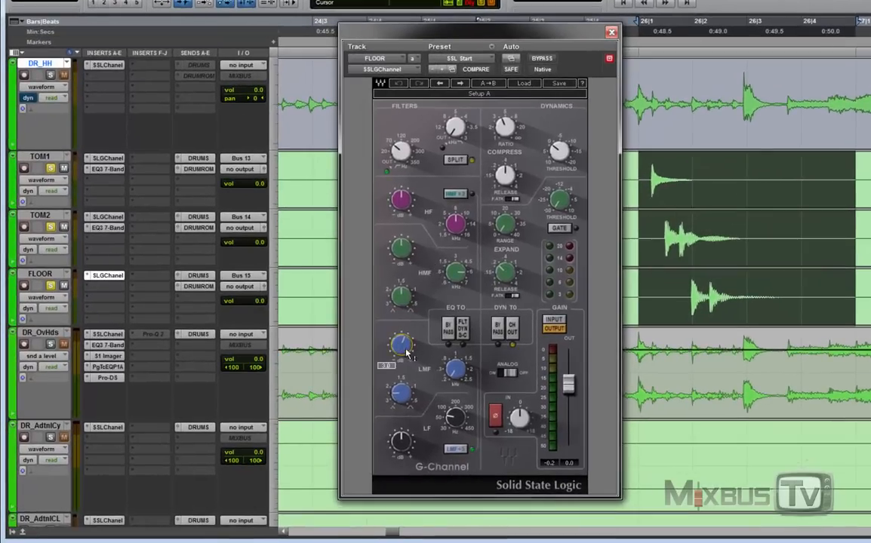
mouse_move(456, 379)
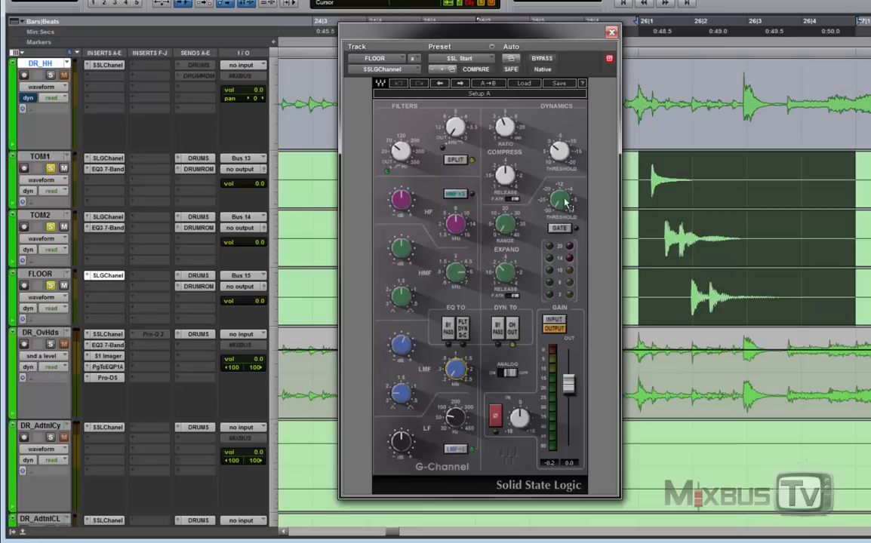
click(611, 32)
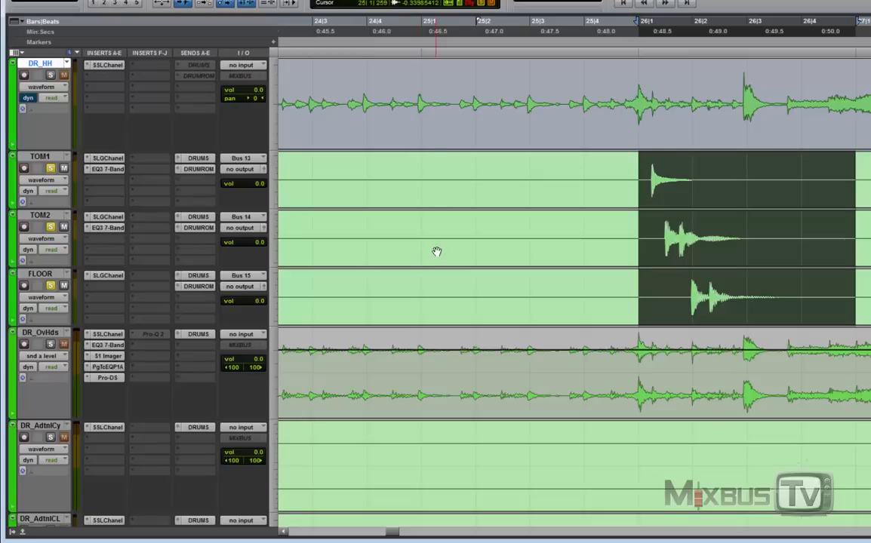
Locate the DRUMS bus among the auxiliary tracks, open its SSLGChannel to examine the settings, and close the window.
key(r)
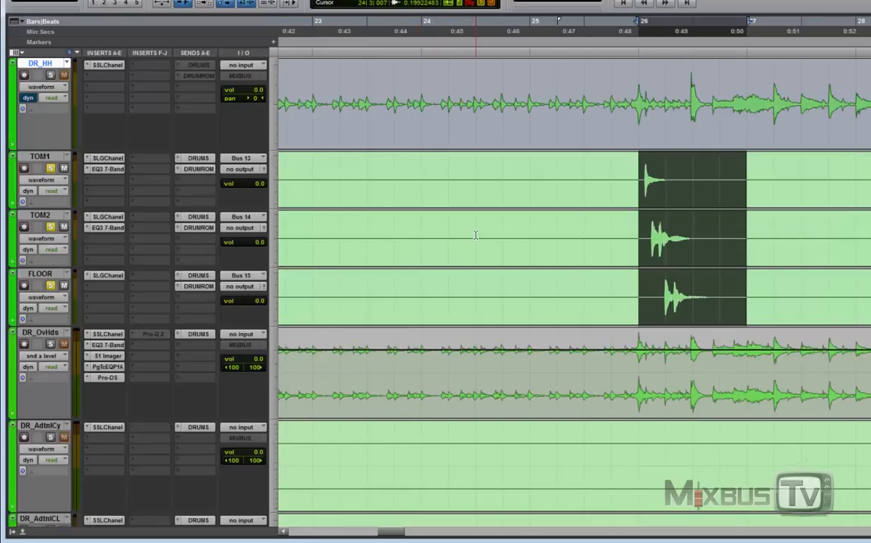
scroll(475, 235, right, 3)
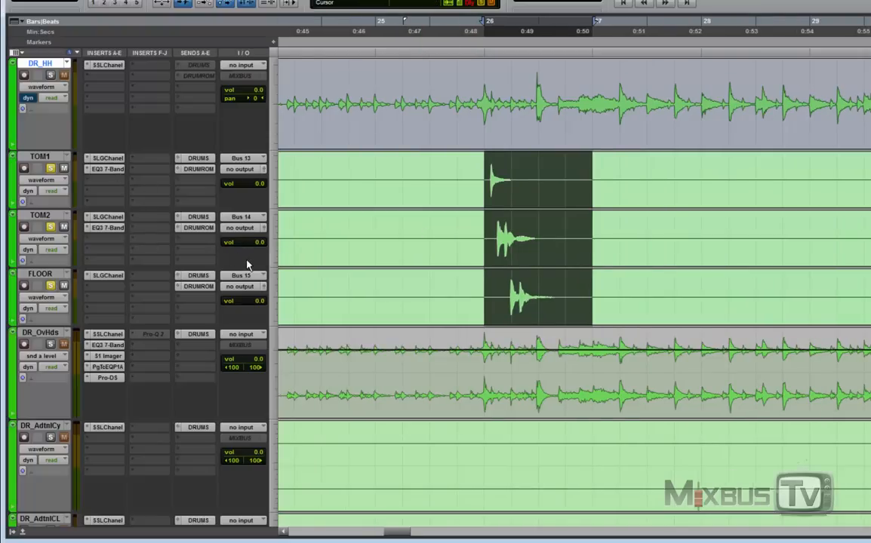
scroll(247, 264, down, 10)
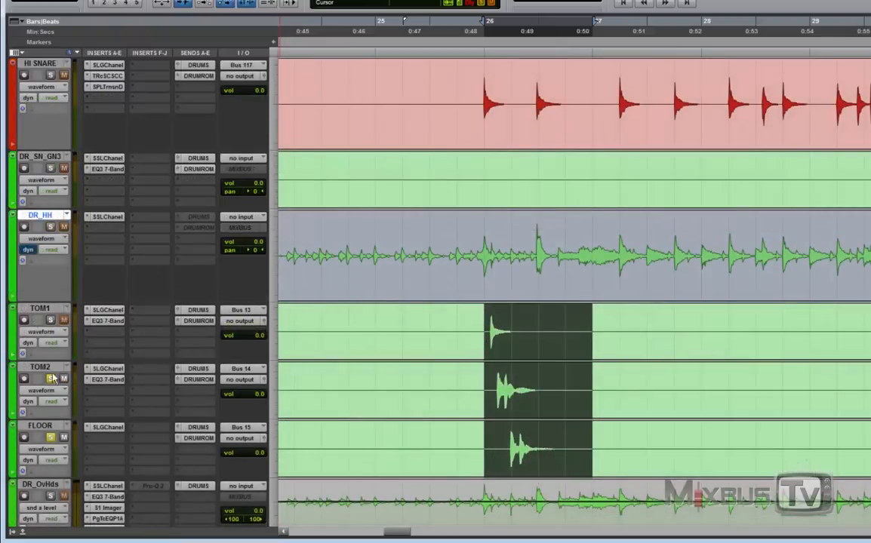
scroll(122, 251, down, 15)
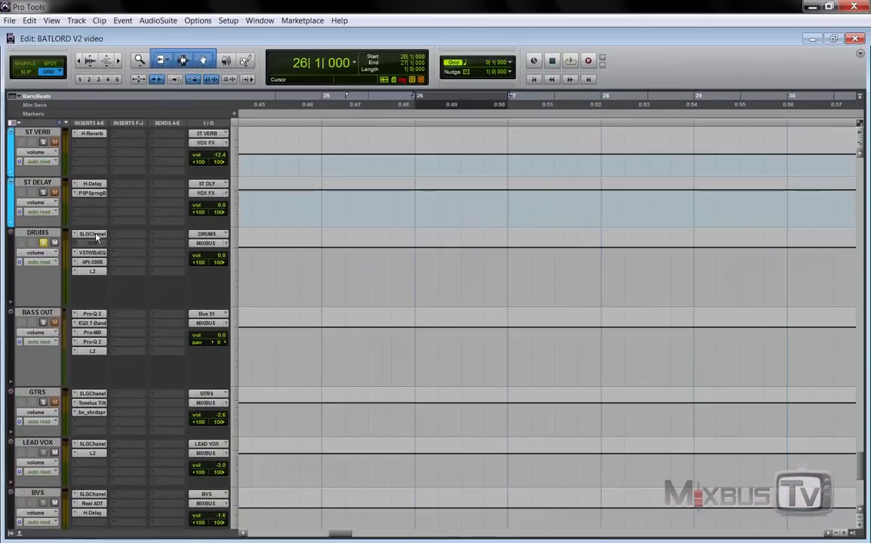
click(92, 234)
drag(345, 181, 396, 118)
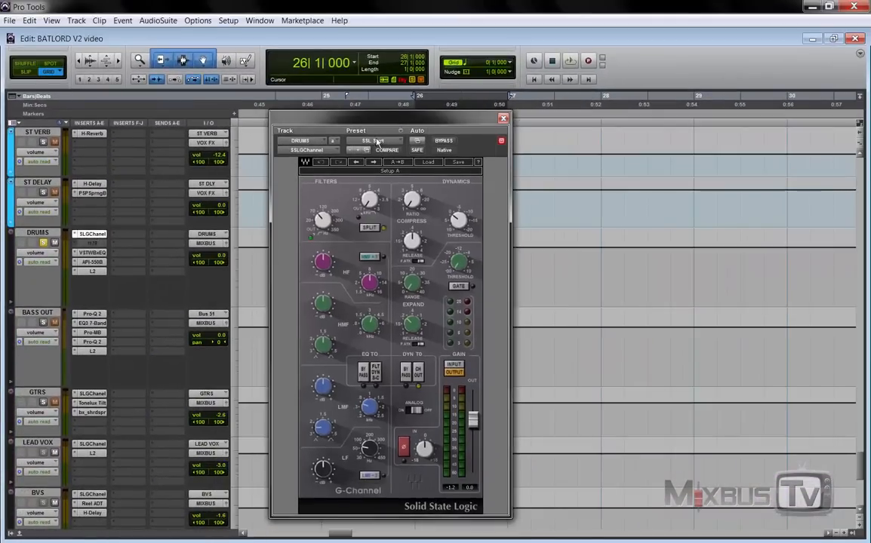
click(503, 117)
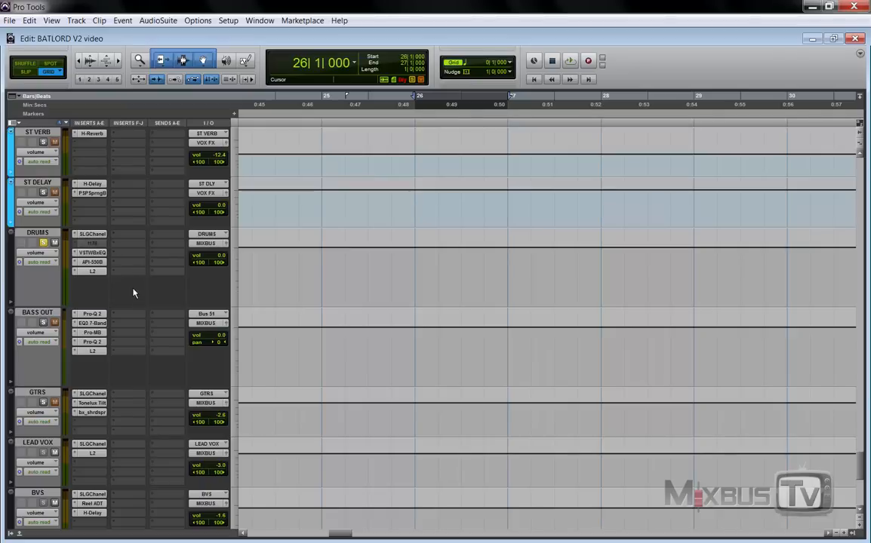
Open the VSTW BaxterEQ and the API-550B on the DRUMS bus one after the other and examine their settings.
click(92, 252)
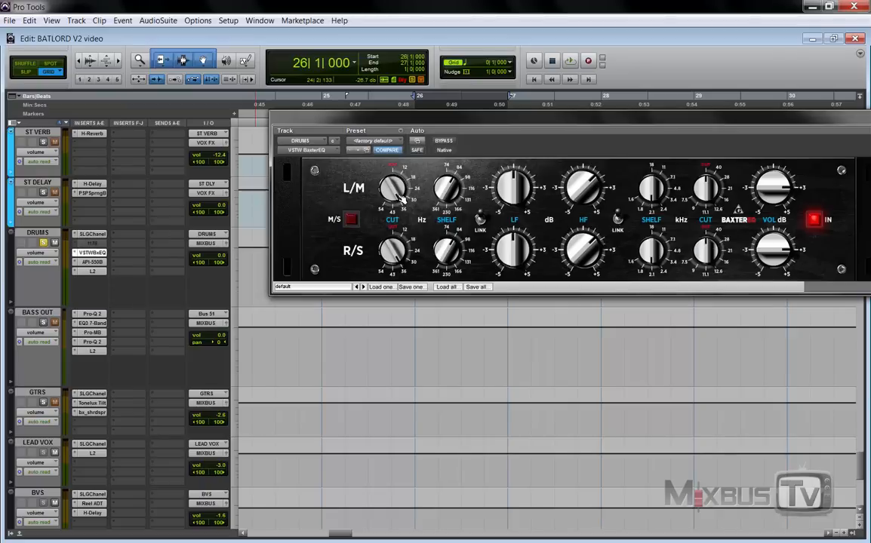
drag(439, 130, 370, 196)
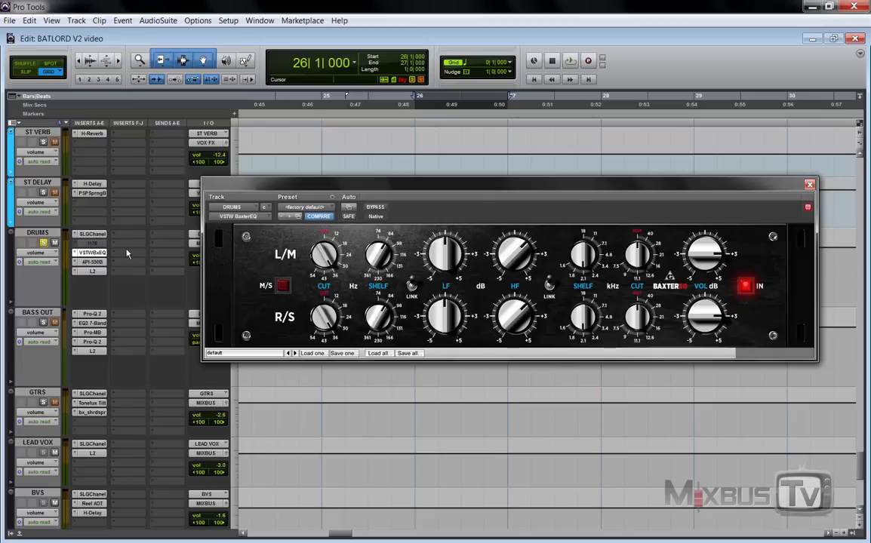
click(92, 262)
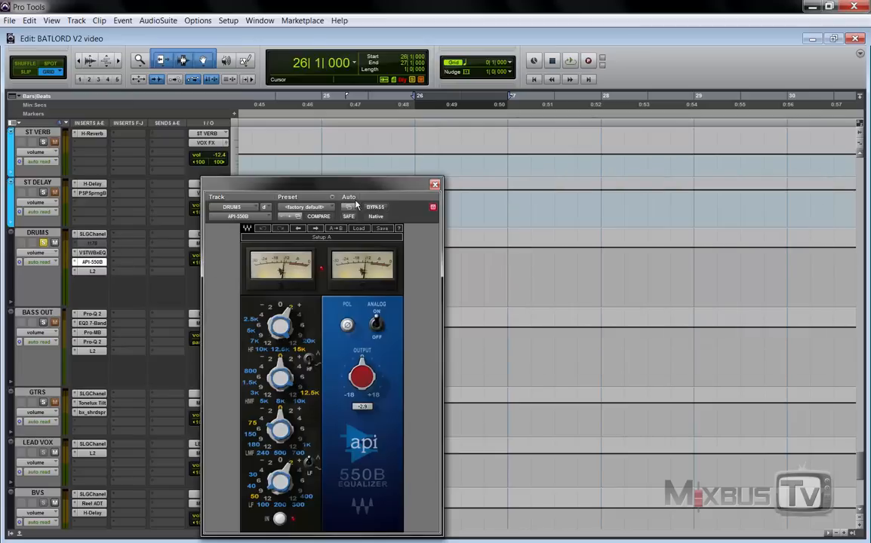
drag(371, 186, 432, 146)
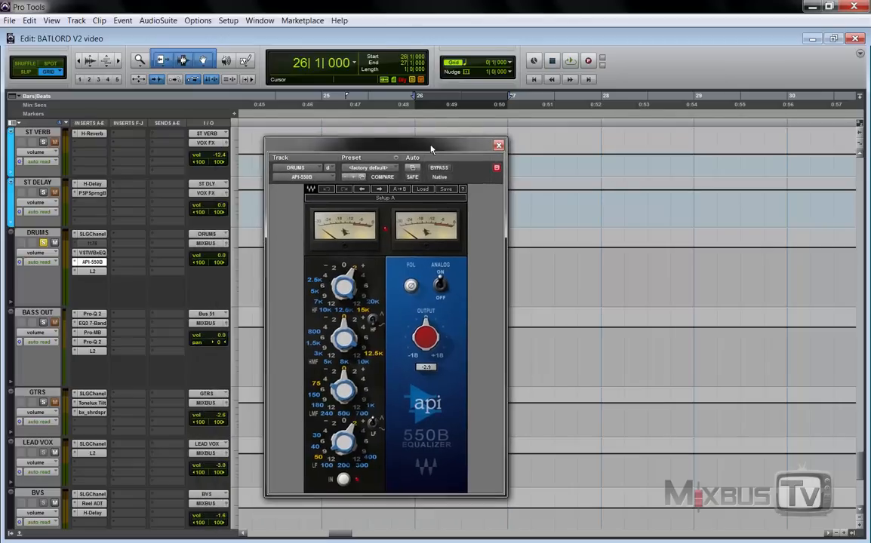
Revisit the SSLGChannel, BaxterEQ and API-550B on the DRUMS bus in chain order, and open the L2 limiter.
click(92, 234)
click(98, 253)
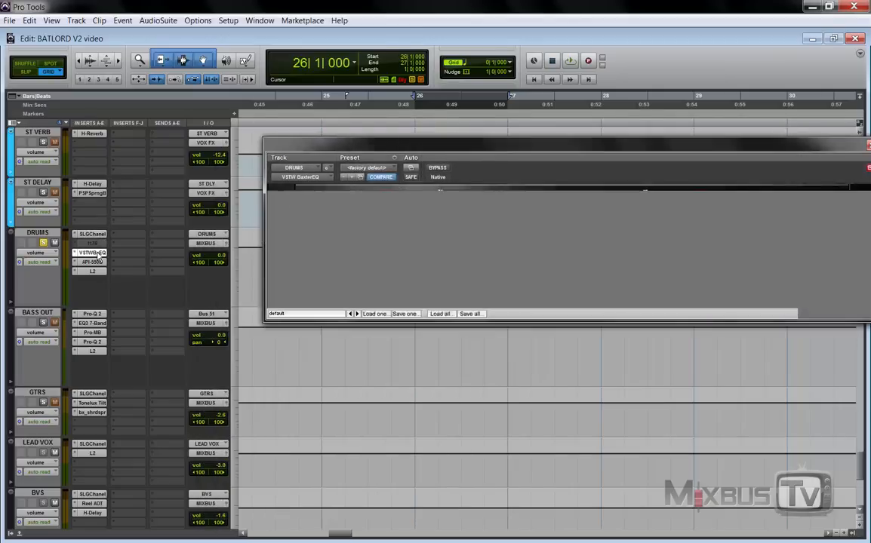
click(100, 262)
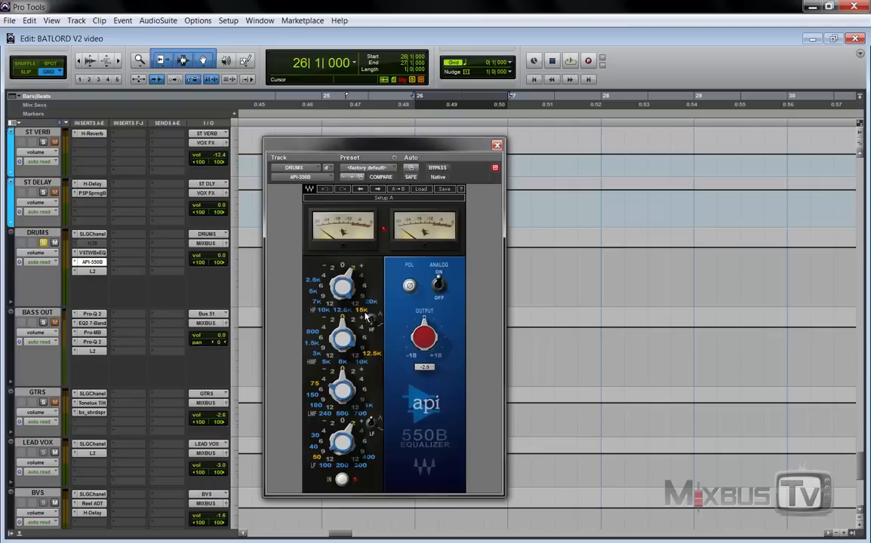
click(92, 271)
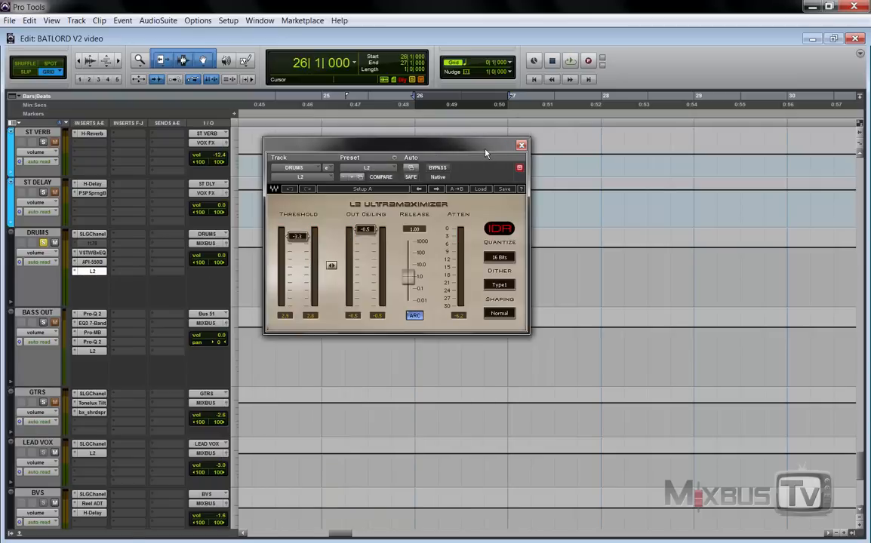
Audition the soloed DRUMS bus over bar 26 and again from 25|3|000, examining the L2's level and attenuation meters with its window moved aside.
key(space)
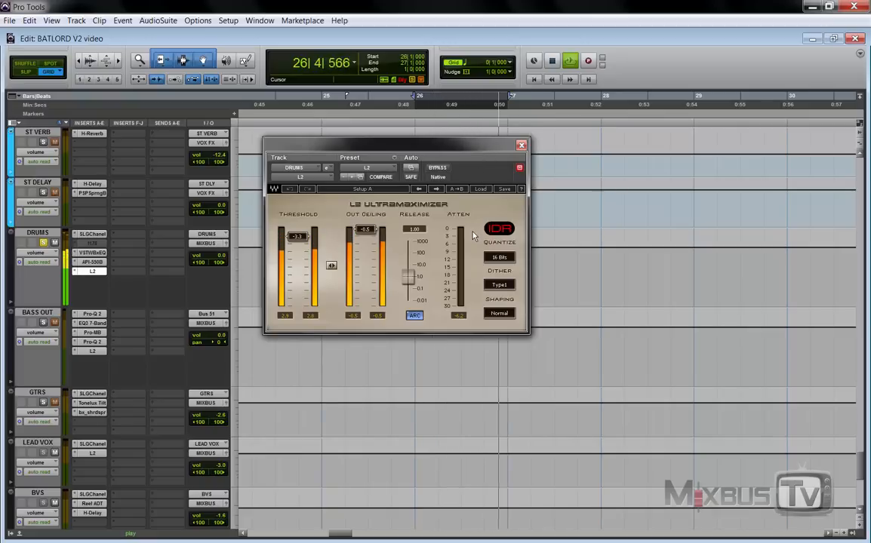
key(space)
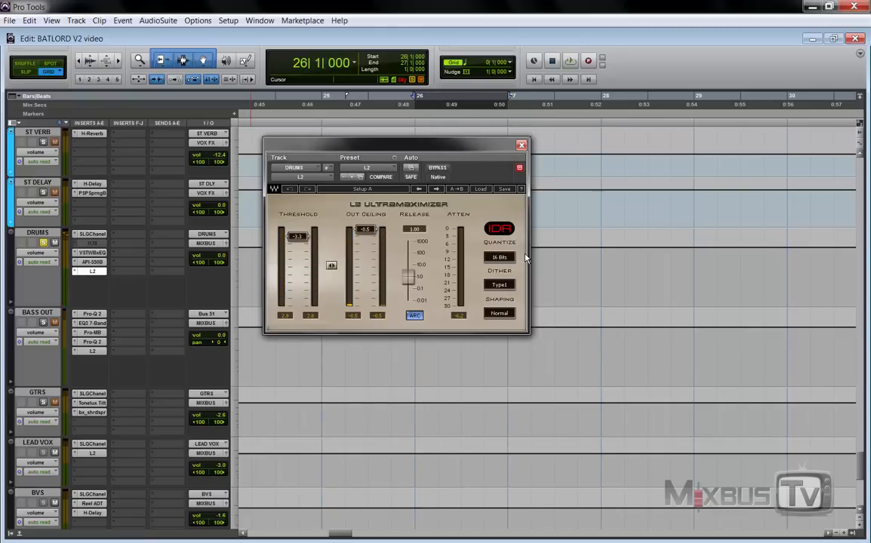
drag(410, 143, 296, 307)
click(362, 277)
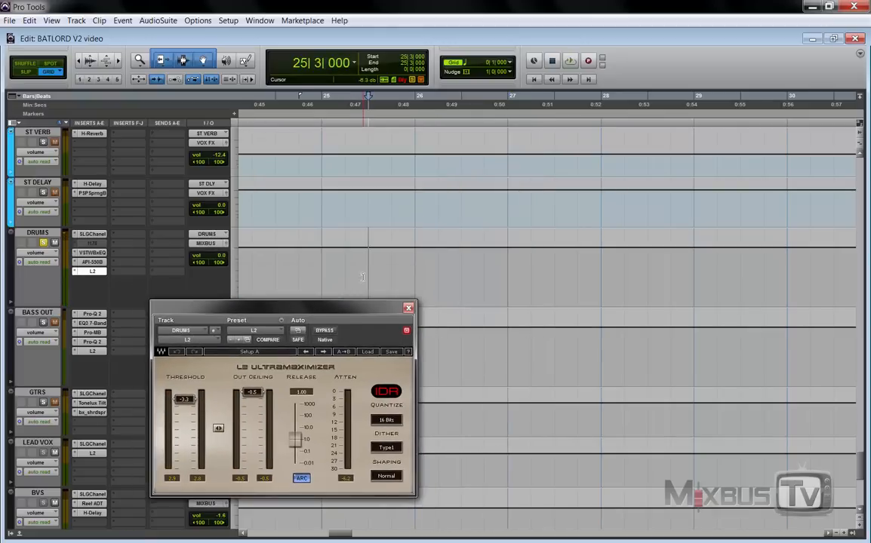
drag(364, 307, 400, 262)
key(space)
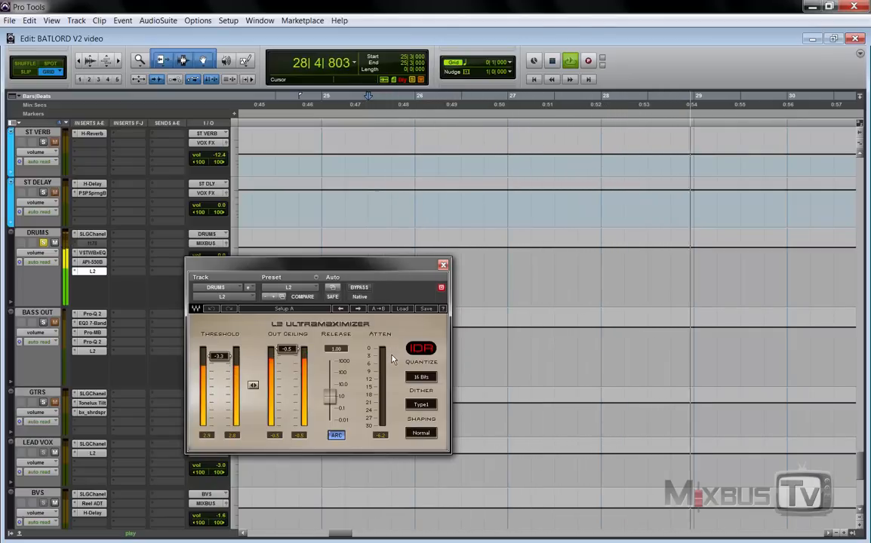
key(space)
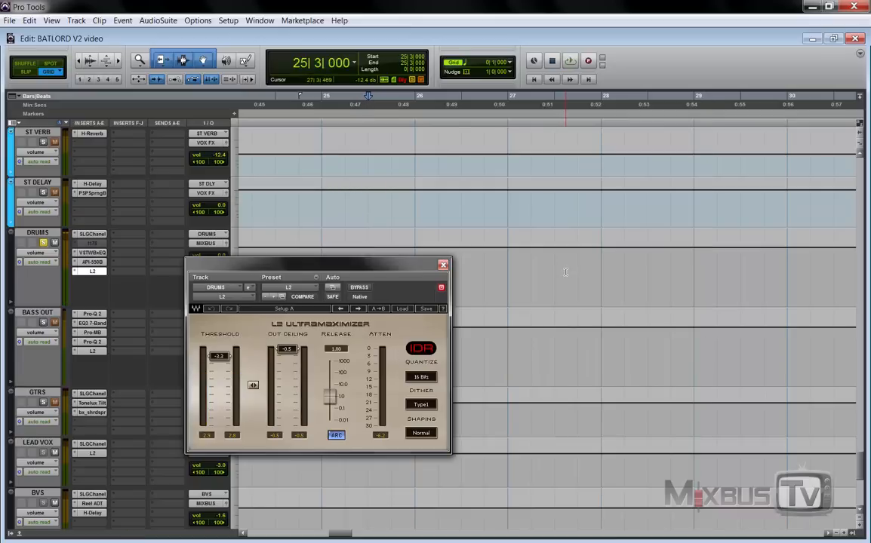
Play the DRUMS bus from 25|4|000, close the L2 window during playback, and stop the transport.
click(397, 241)
key(space)
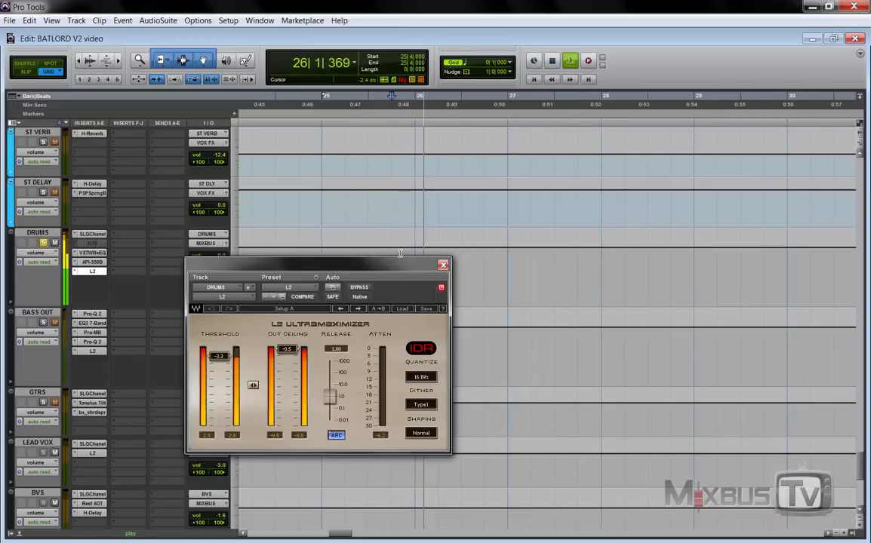
click(443, 265)
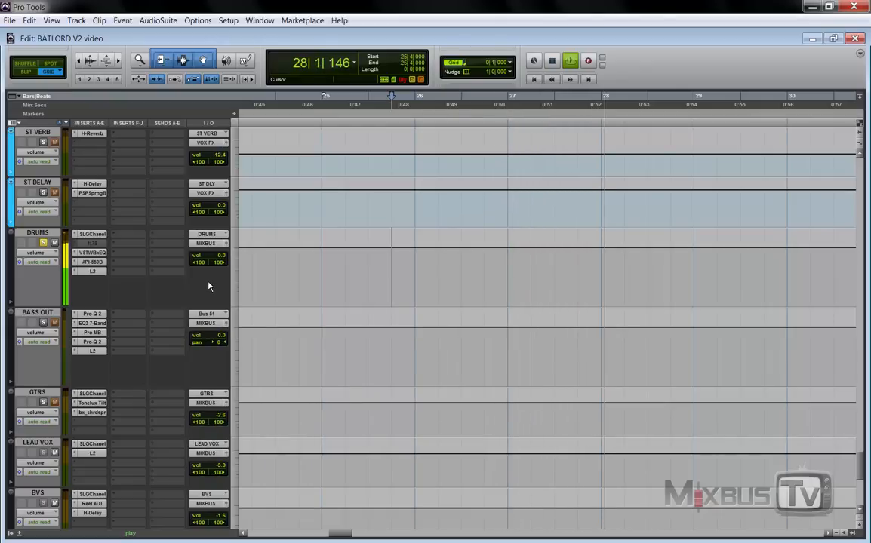
key(space)
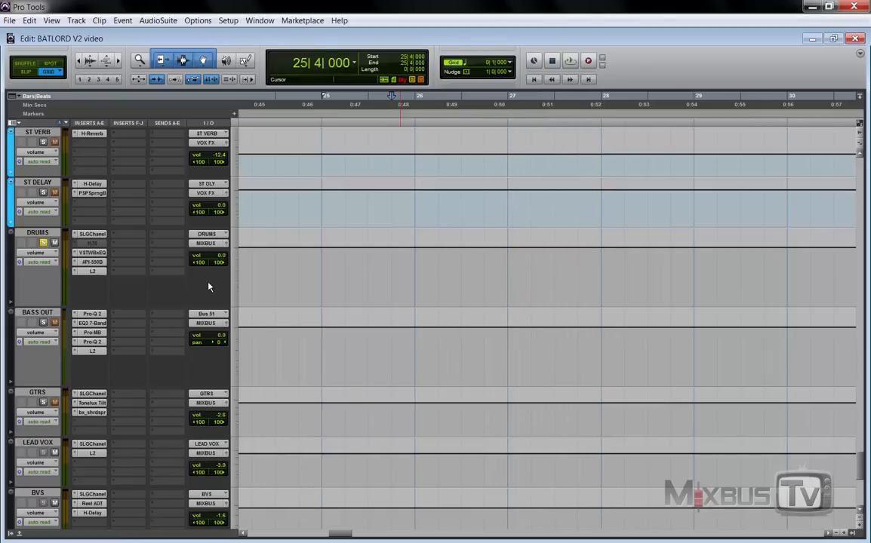